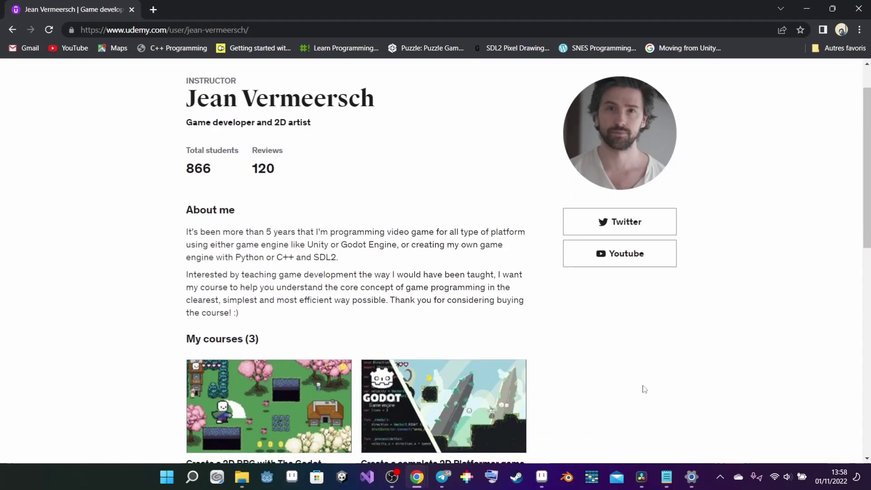
scroll(643, 389, down, 2)
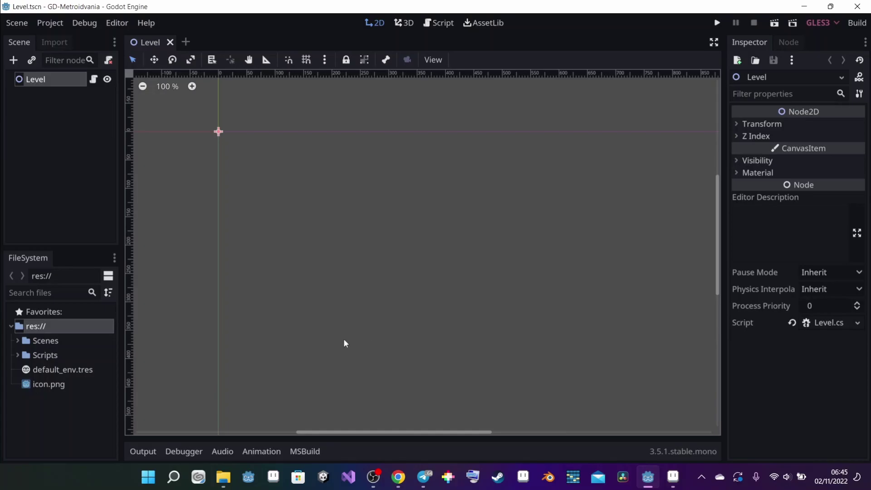
Open Mockup2.png from the Metroidvania Assets MockUp > Twitter folder
mouse_move(216, 479)
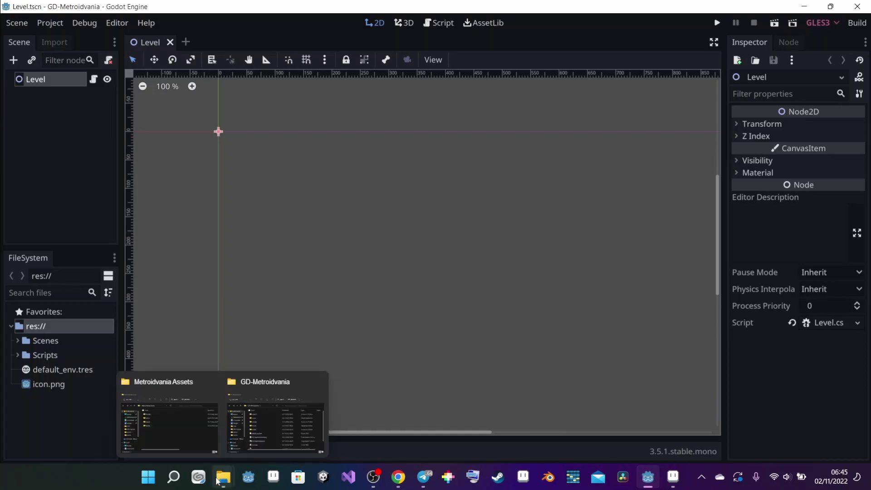
click(178, 416)
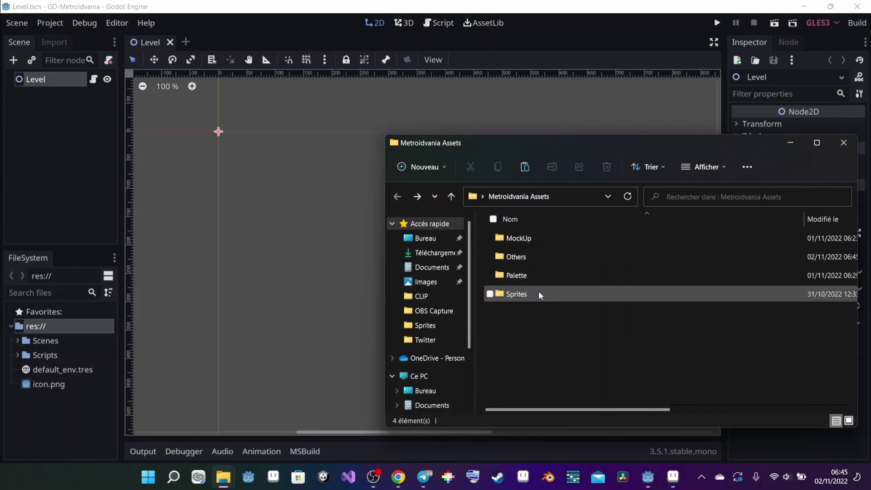
double_click(540, 238)
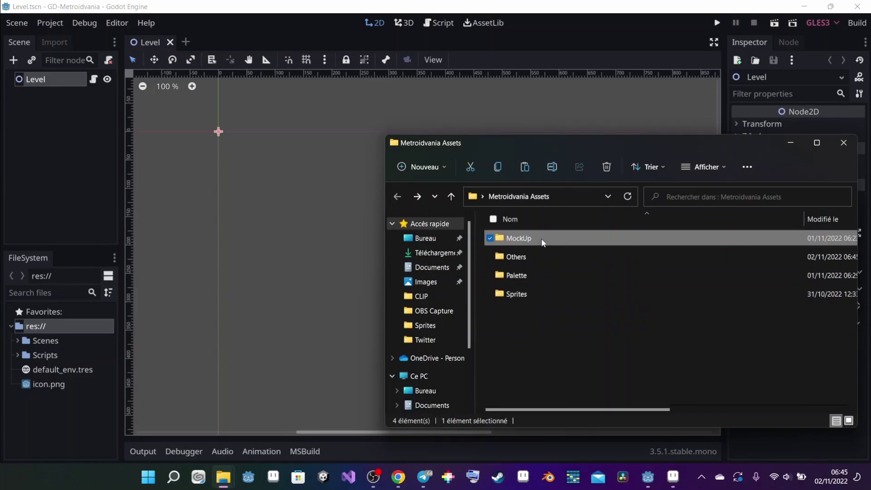
double_click(540, 238)
click(513, 254)
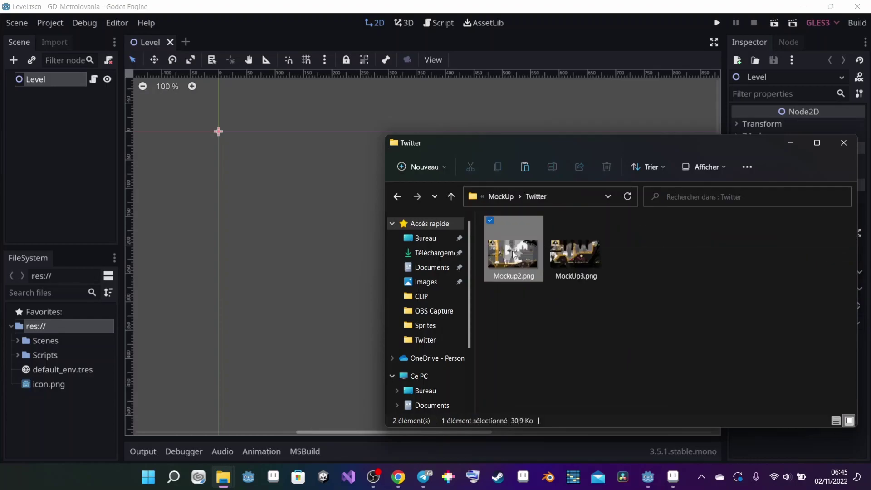
double_click(513, 255)
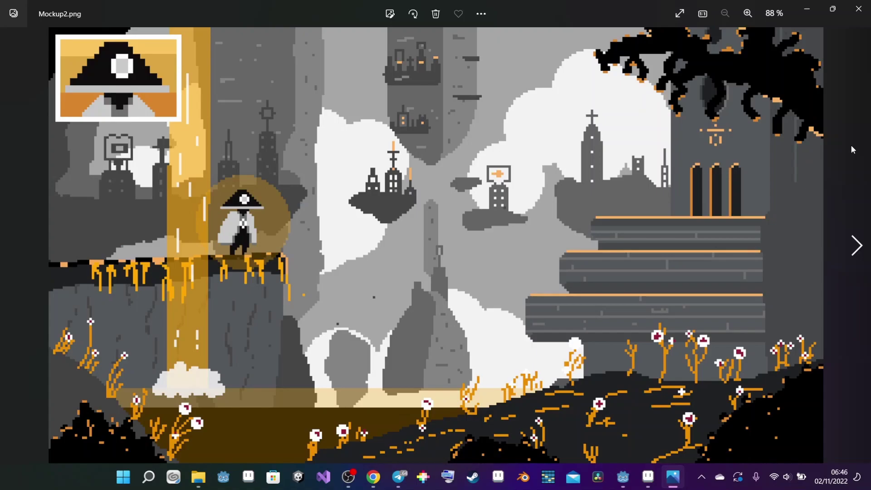
Flip between Mockup2.png and MockUp3.png in Photos, ending on MockUp3.png
key(Right)
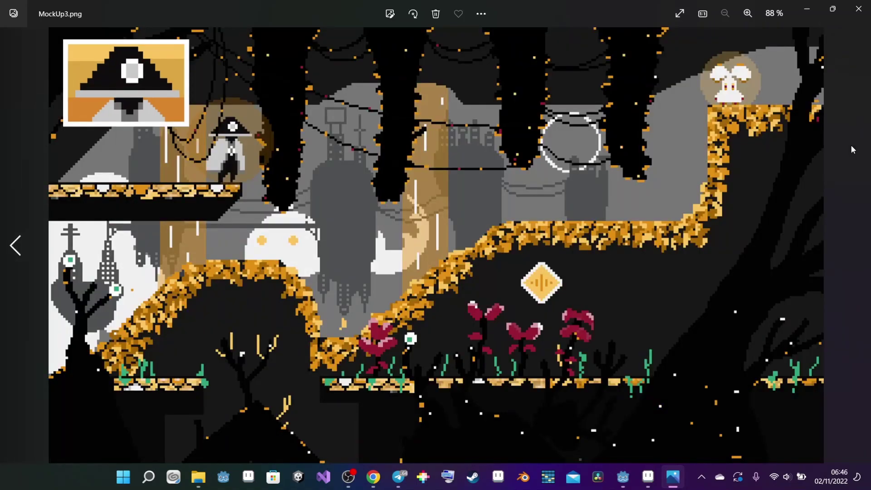
key(Left)
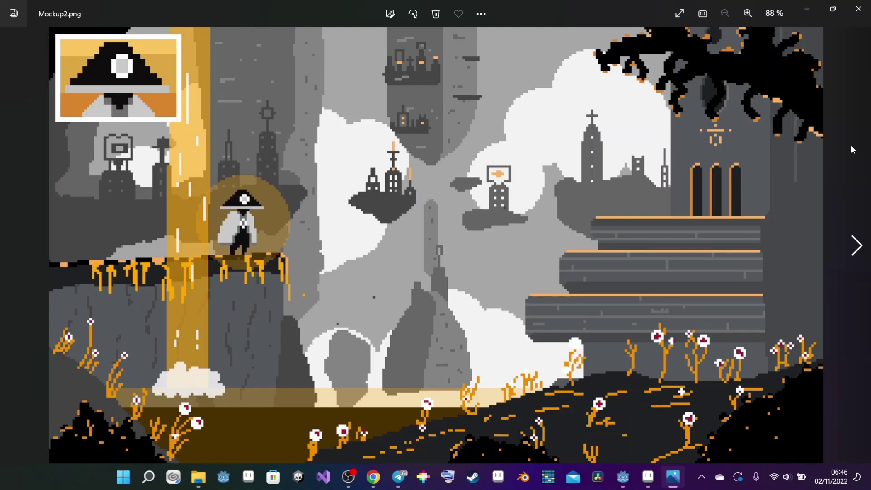
key(Right)
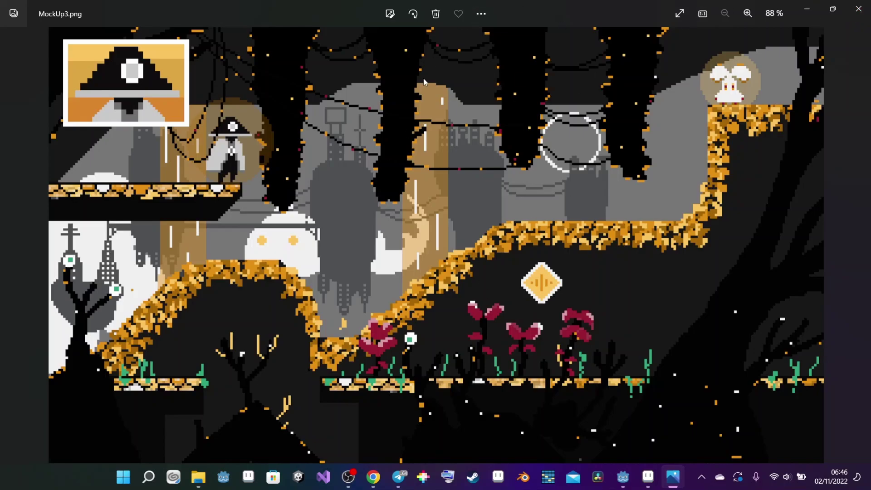
Return to the Metroidvania Assets folder and preview Sprites > Player > Player.png
click(858, 9)
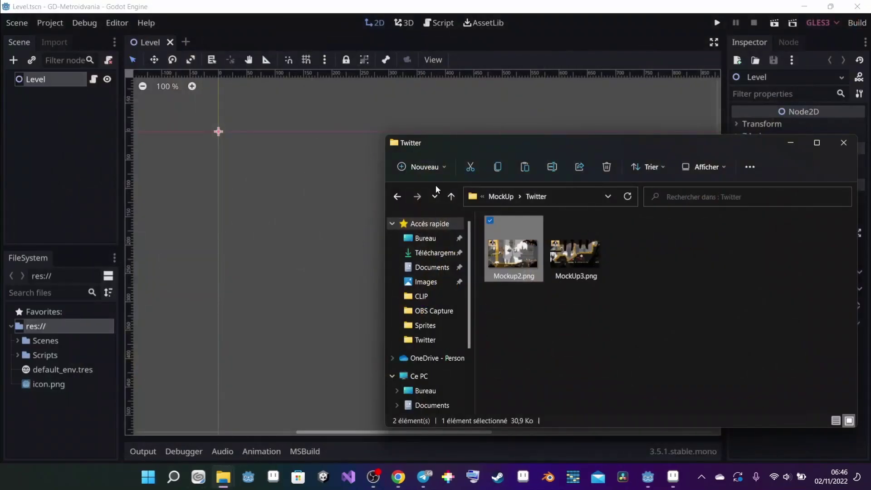
click(397, 195)
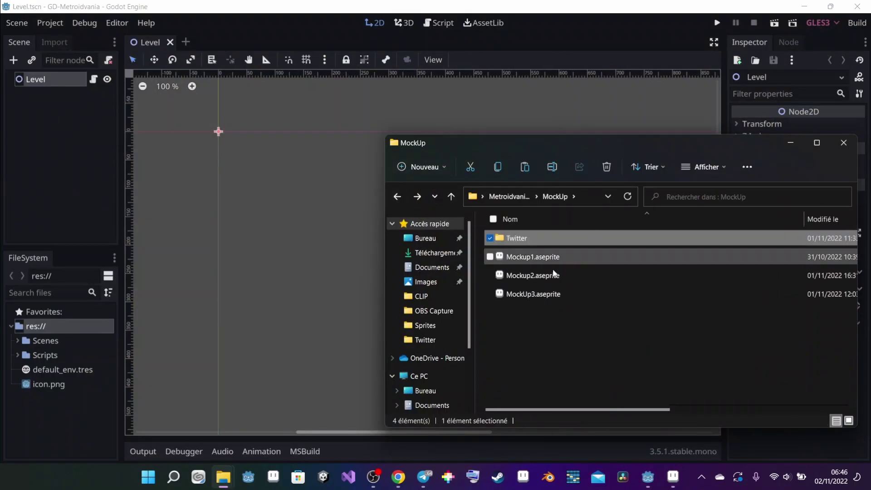
click(394, 196)
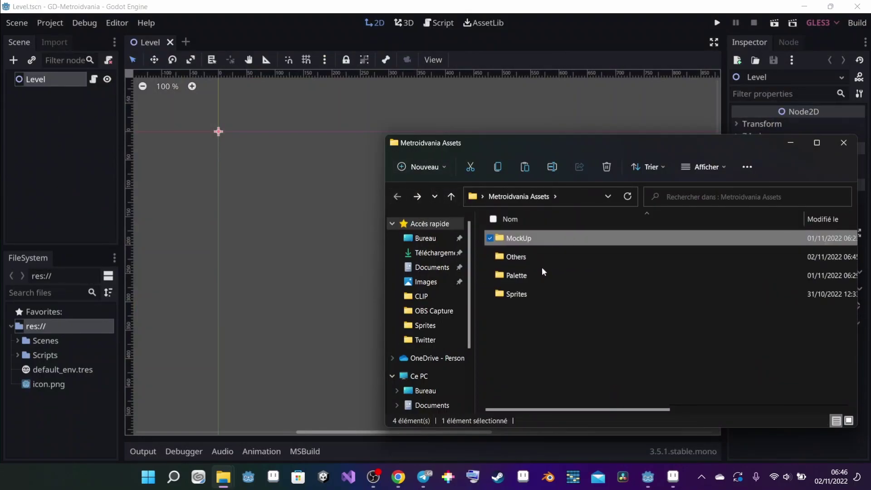
double_click(530, 292)
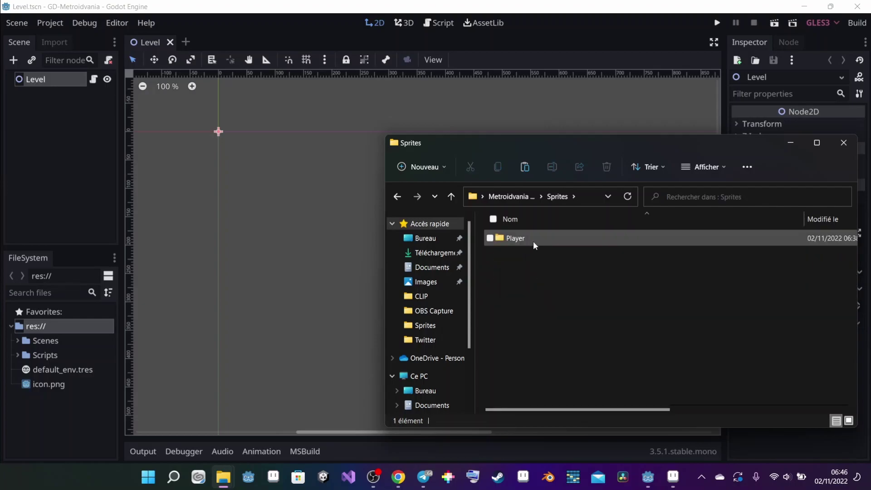
double_click(532, 238)
click(550, 258)
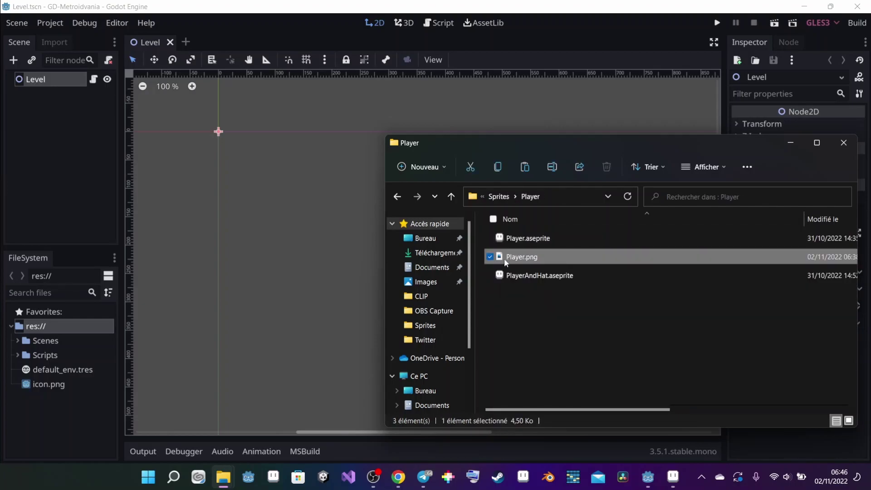
double_click(508, 258)
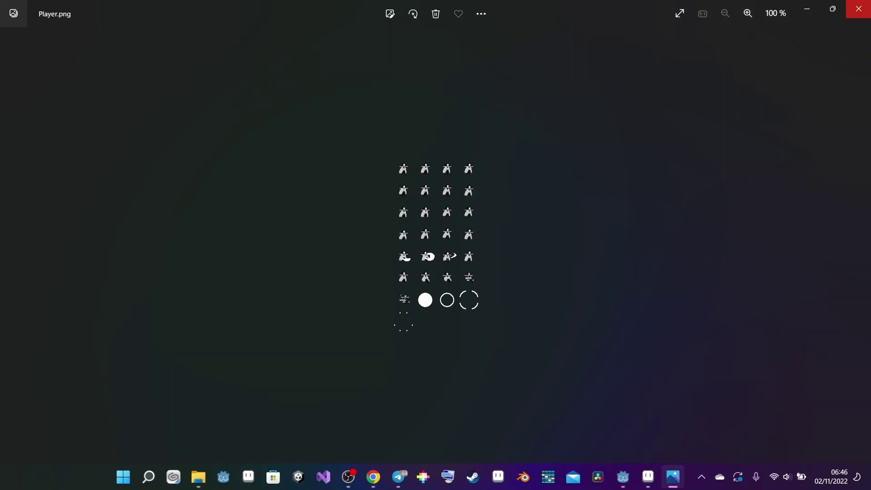
click(857, 9)
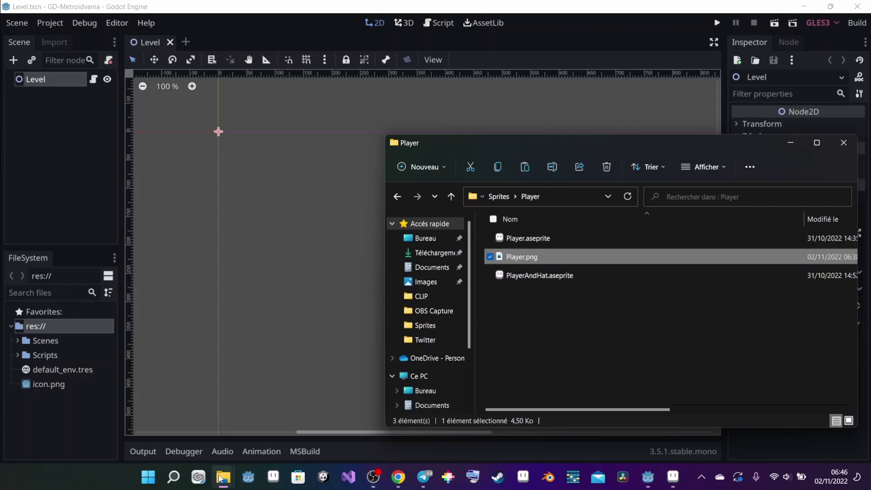
Create a new Sprites folder in the GD-Metroidvania project folder
mouse_move(219, 477)
click(293, 418)
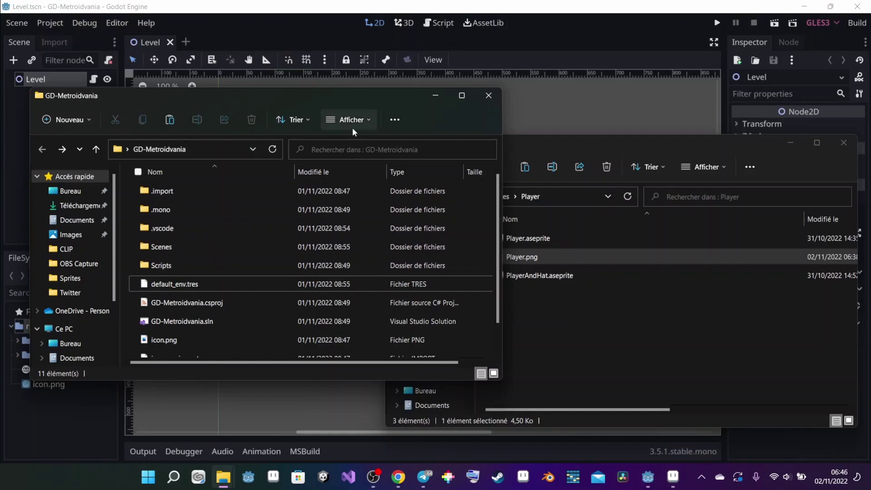
click(88, 115)
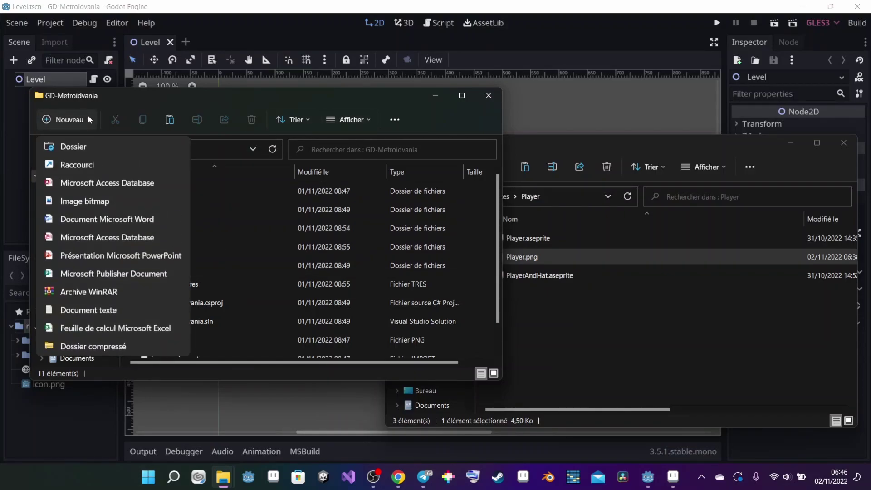
click(102, 145)
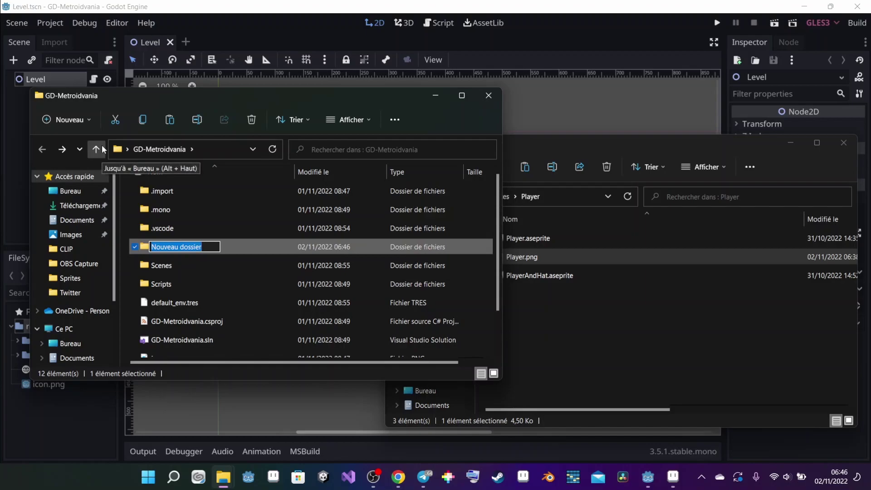
text(Sprites)
key(Return)
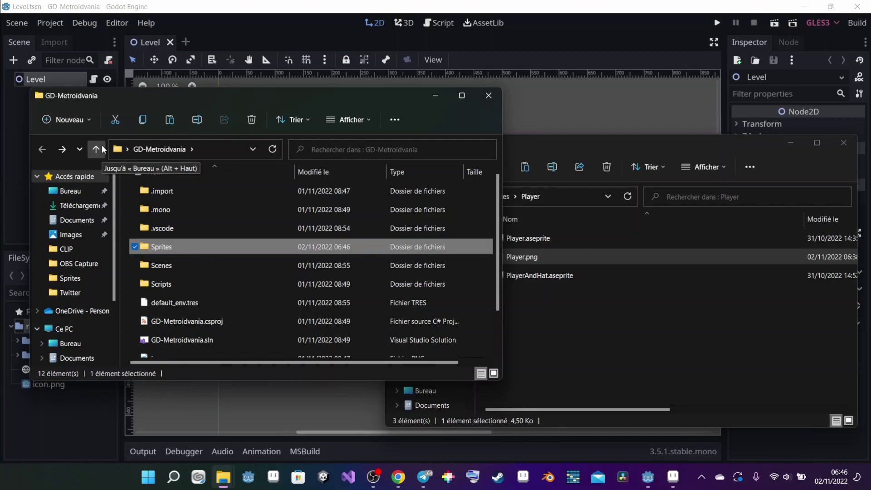
double_click(146, 252)
Create a Player subfolder in Sprites, paste Player.png into it, and close both Explorer windows
right_click(180, 230)
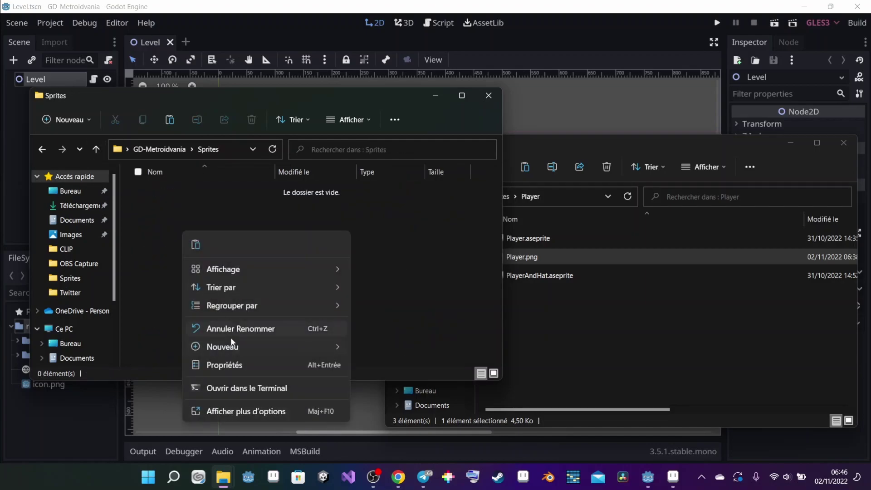
mouse_move(248, 347)
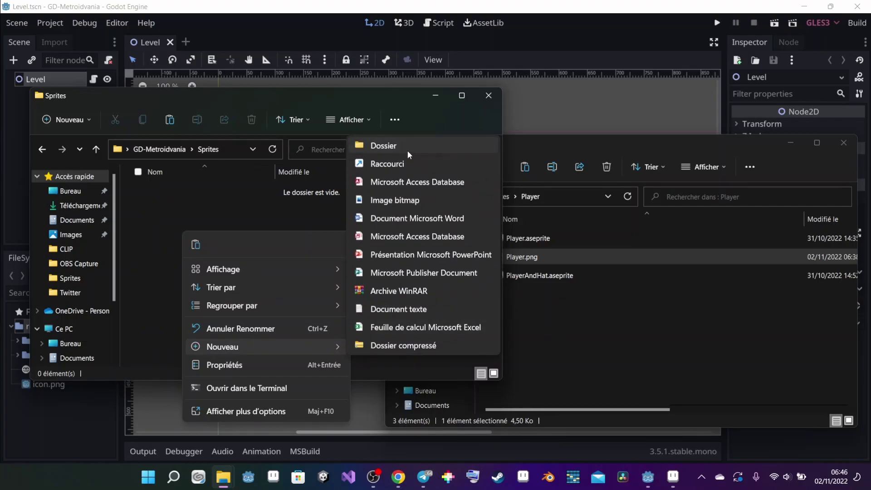
click(407, 151)
text(Player)
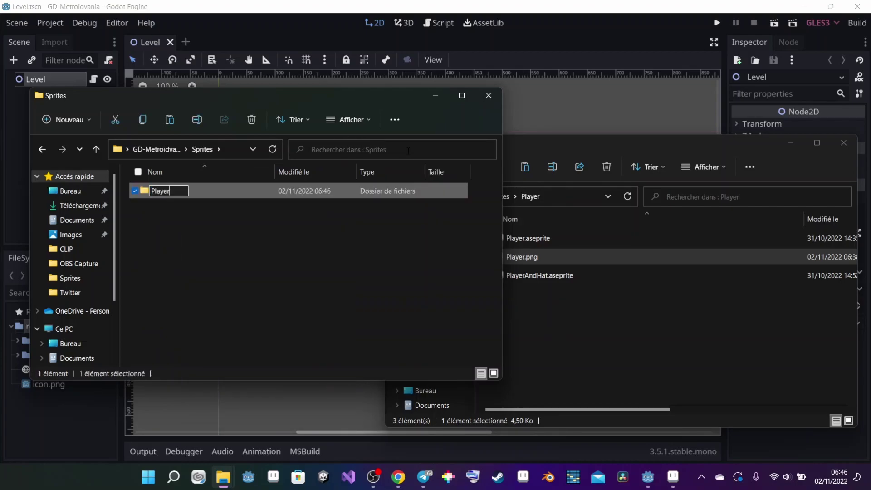
key(Return)
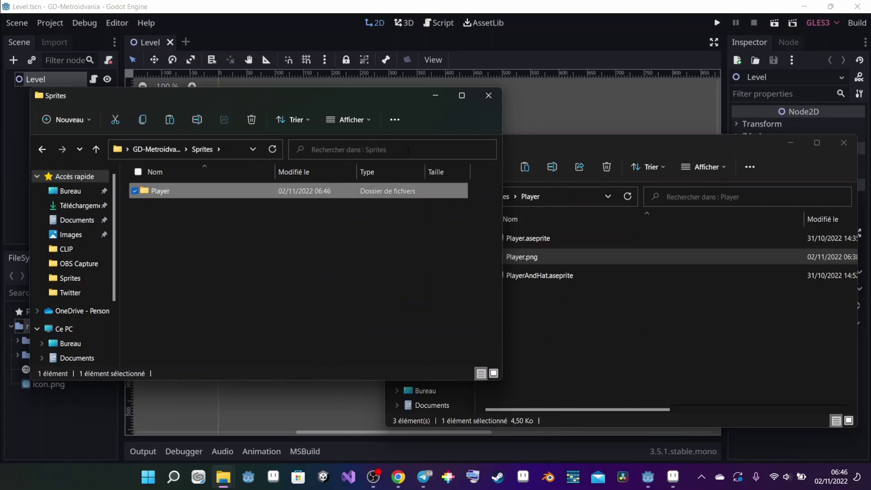
double_click(143, 193)
key(ctrl+v)
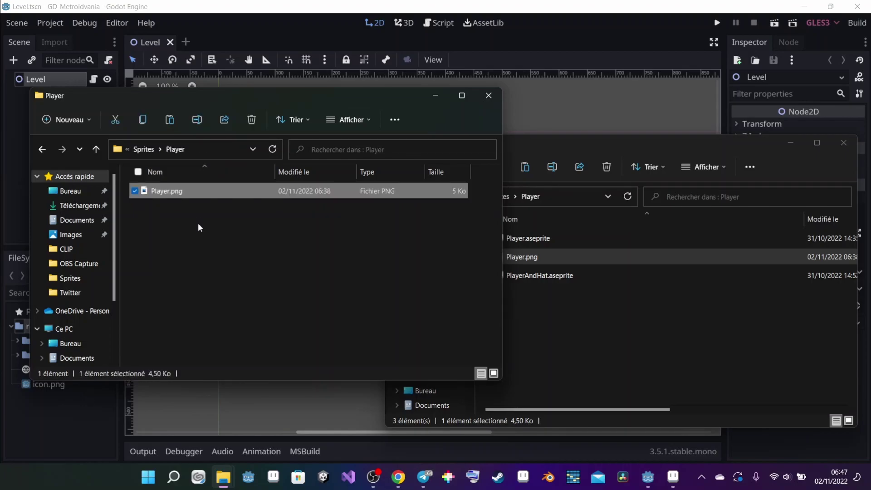
click(488, 95)
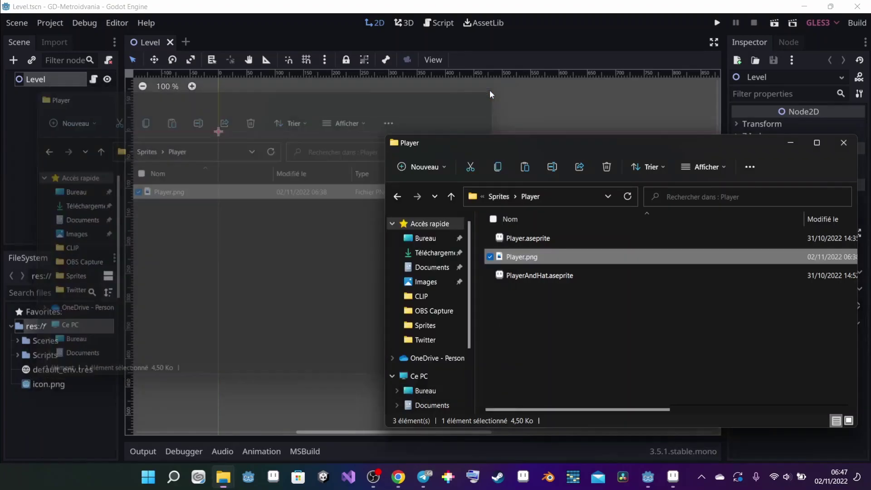
click(844, 143)
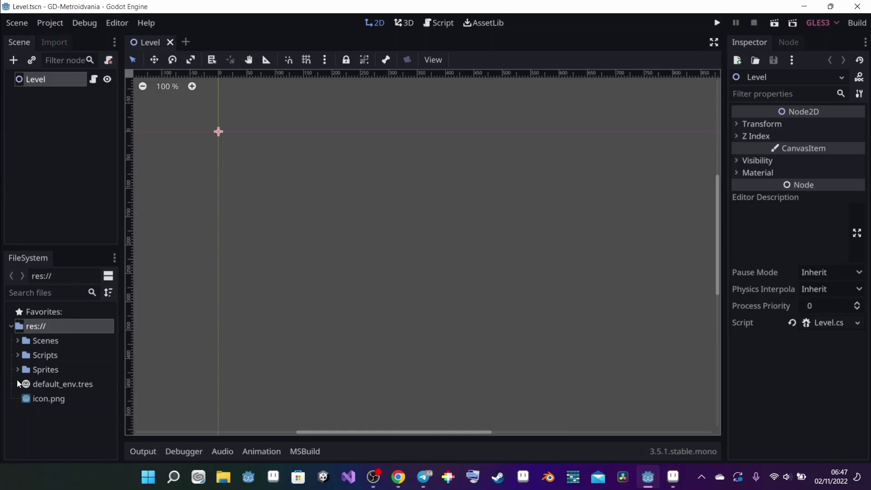
Add a KinematicBody2D child under Level, found by searching 'kinema'
click(18, 80)
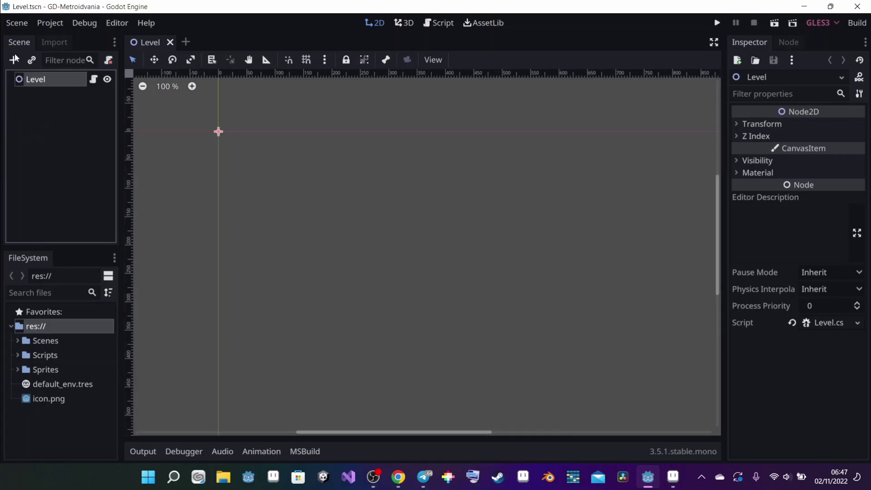
click(15, 60)
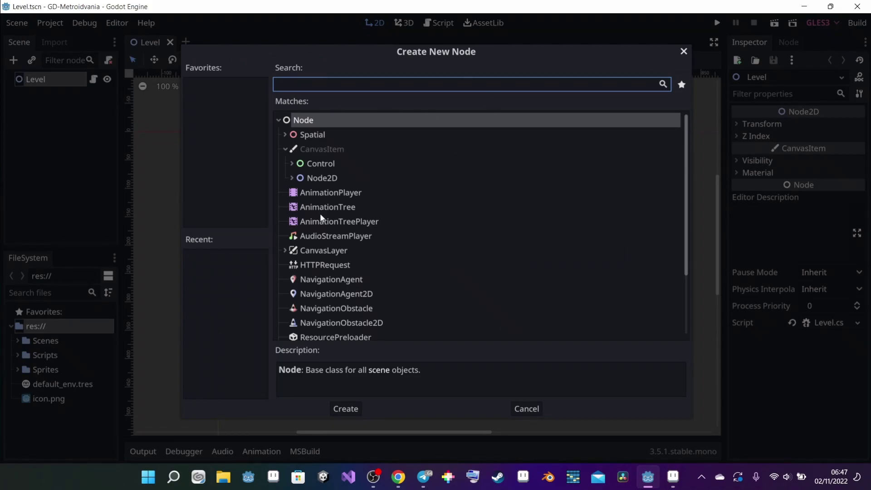
scroll(348, 245, down, 3)
scroll(348, 245, up, 3)
click(292, 179)
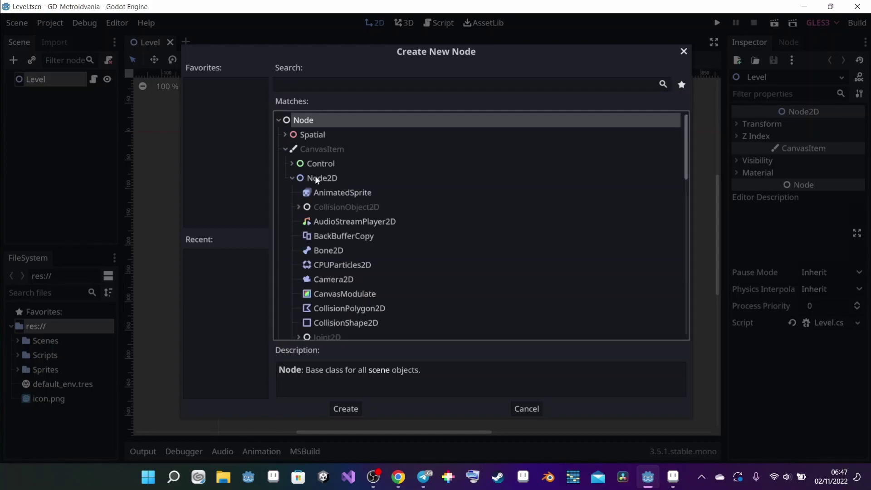
scroll(345, 268, down, 1)
scroll(345, 269, down, 10)
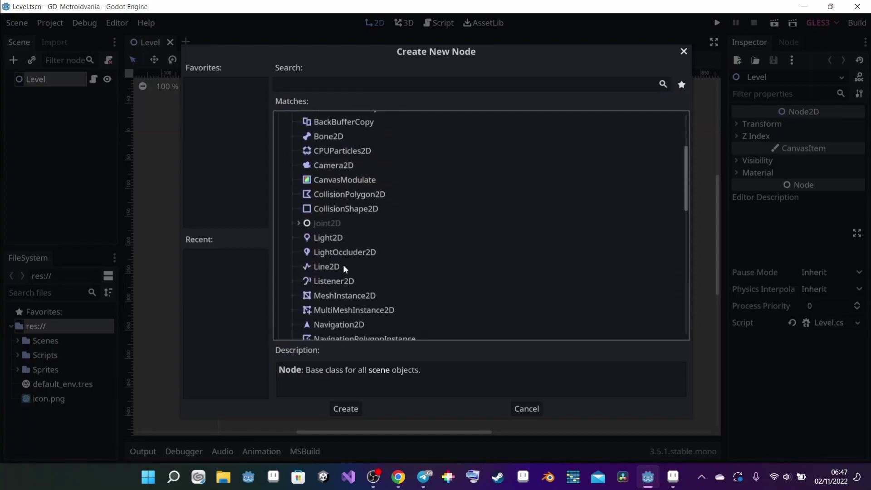
scroll(343, 269, down, 2)
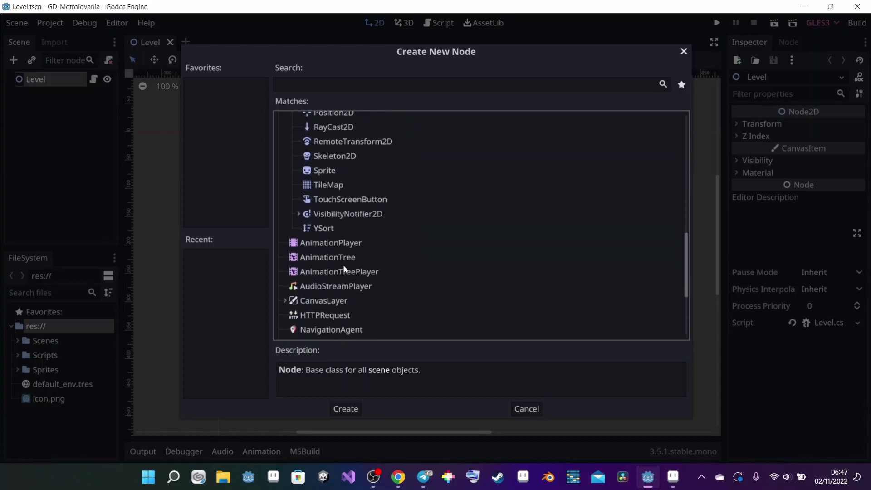
scroll(344, 269, up, 15)
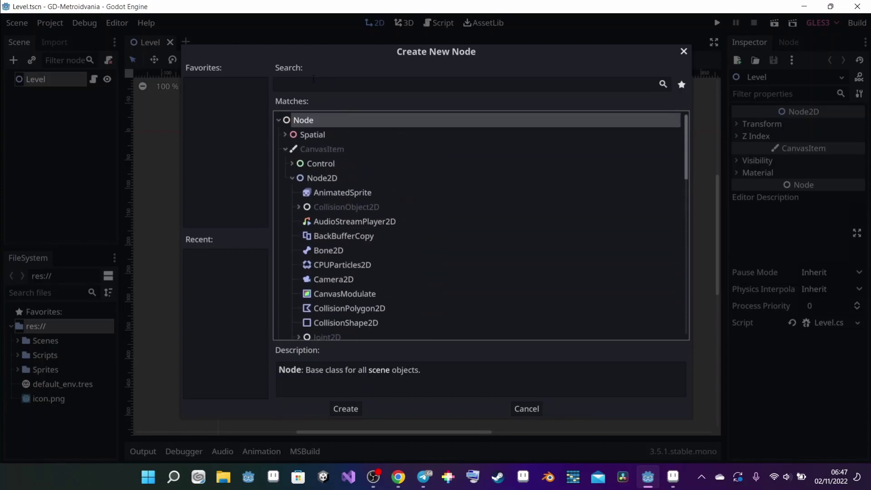
click(313, 79)
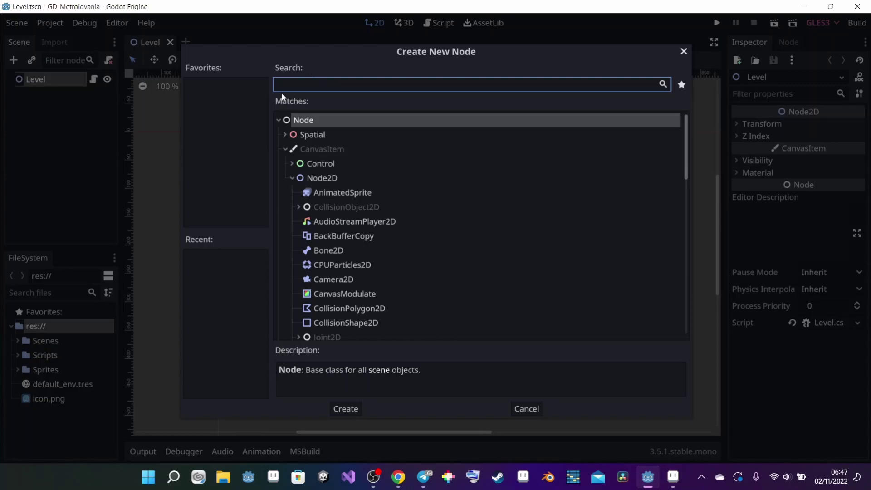
text(kinema)
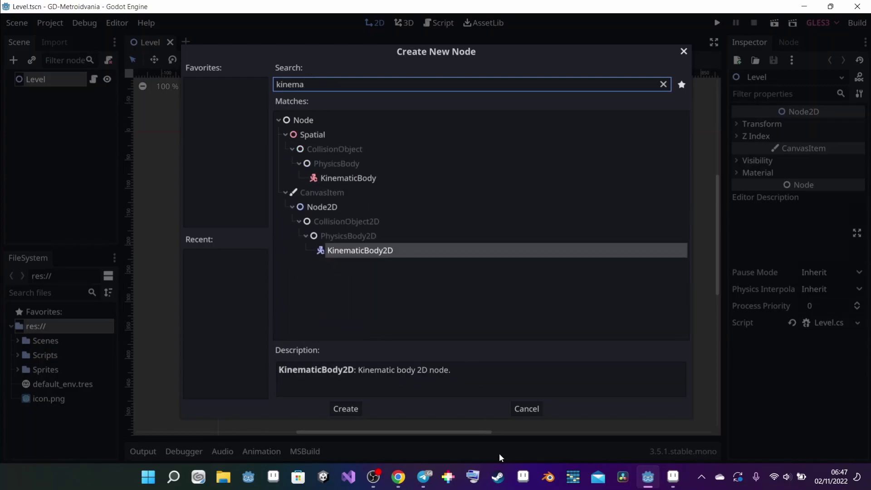
click(345, 408)
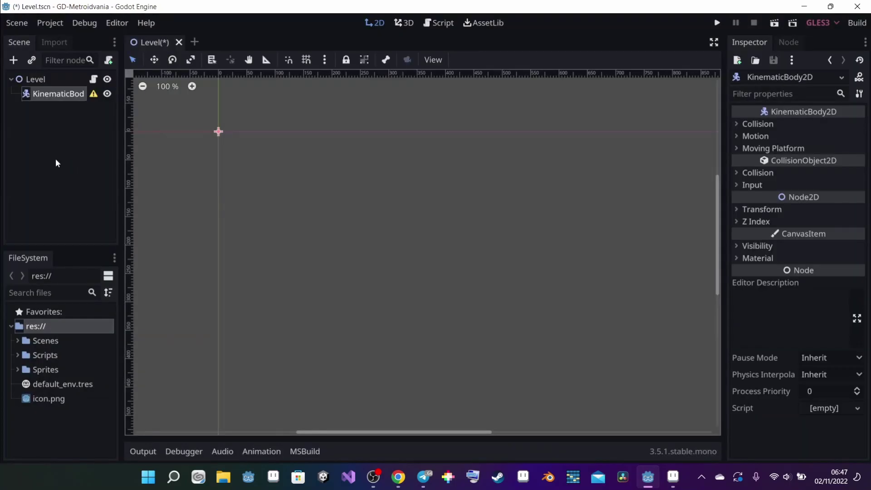
Add a CollisionShape2D child under KinematicBody2D
mouse_move(93, 96)
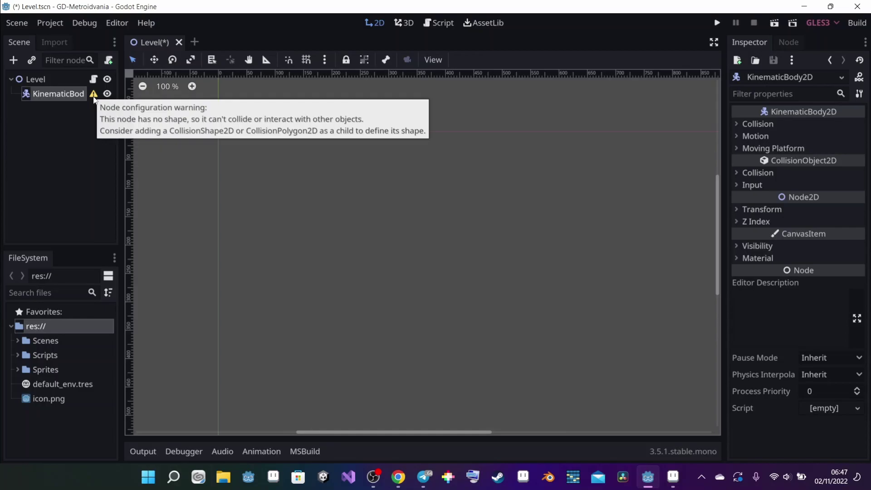
click(16, 62)
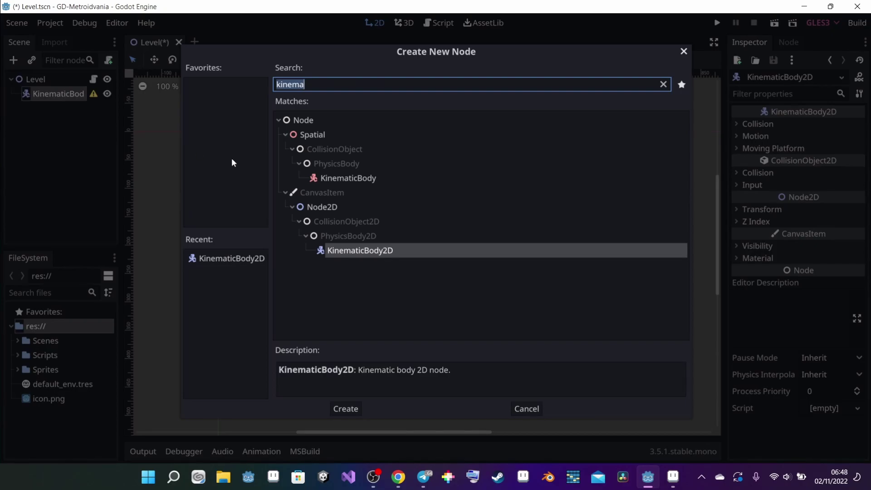
text(collision)
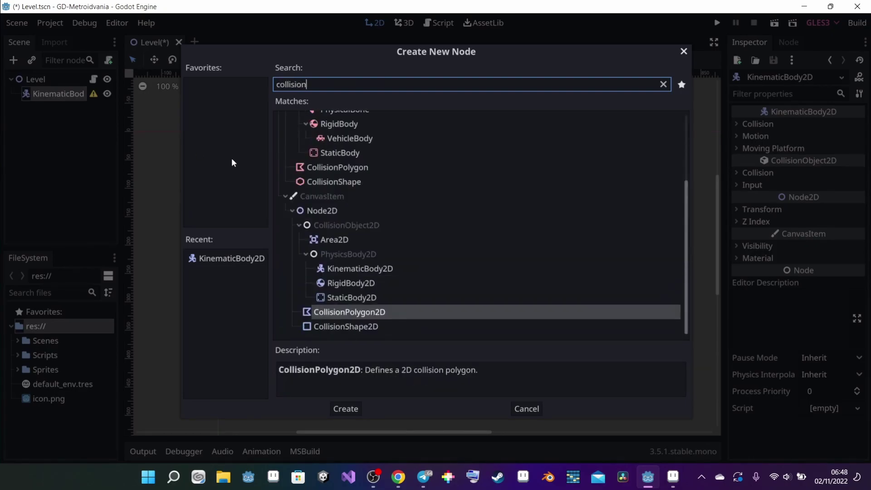
click(345, 326)
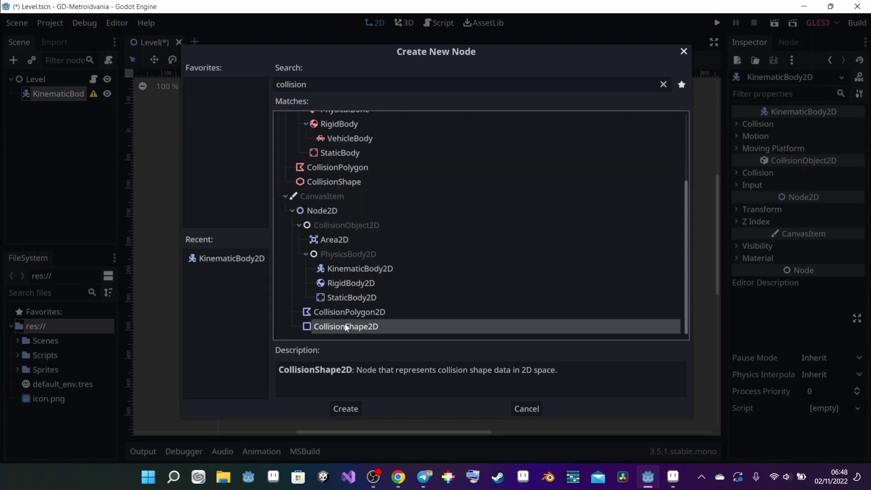
click(341, 410)
Give CollisionShape2D a new RectangleShape2D shape and reselect KinematicBody2D
mouse_move(96, 114)
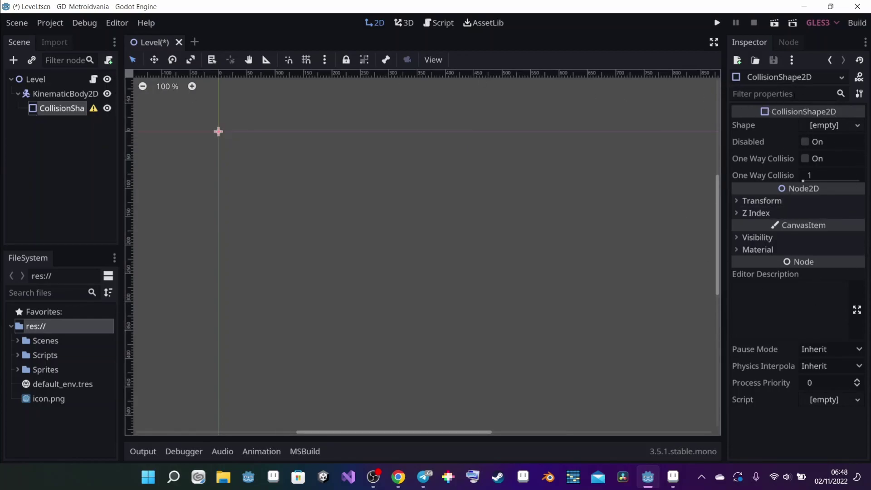
click(857, 126)
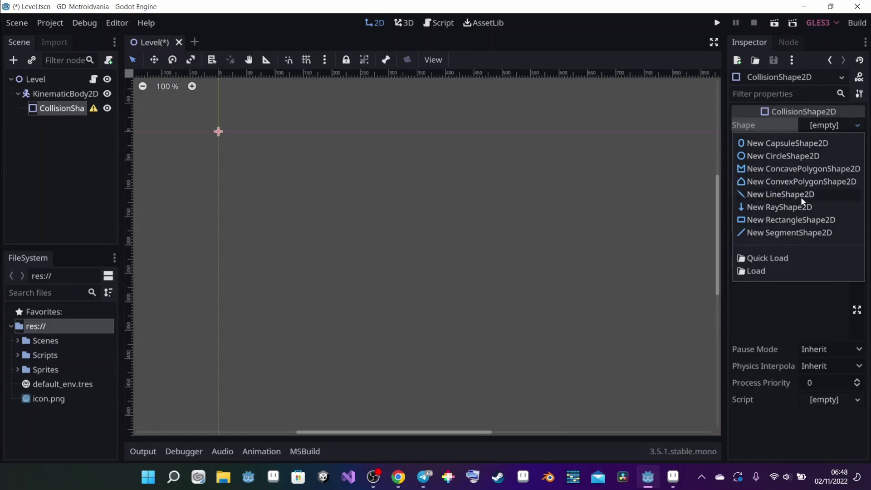
click(798, 221)
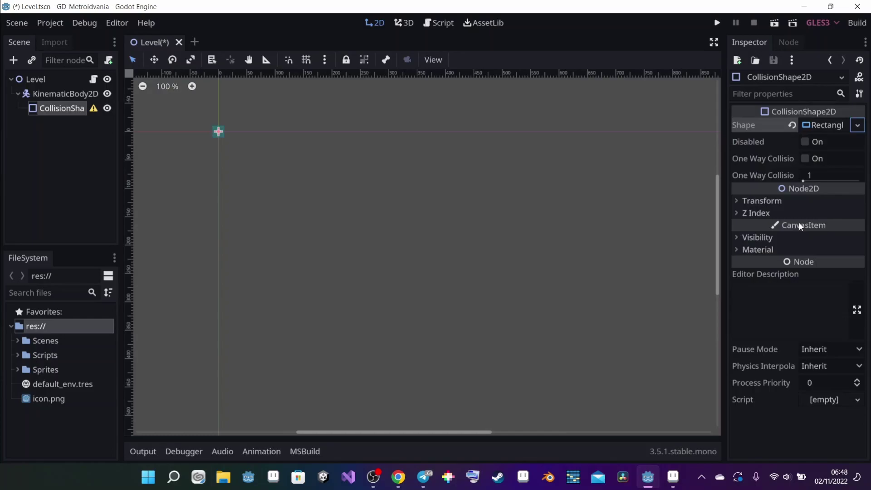
click(48, 88)
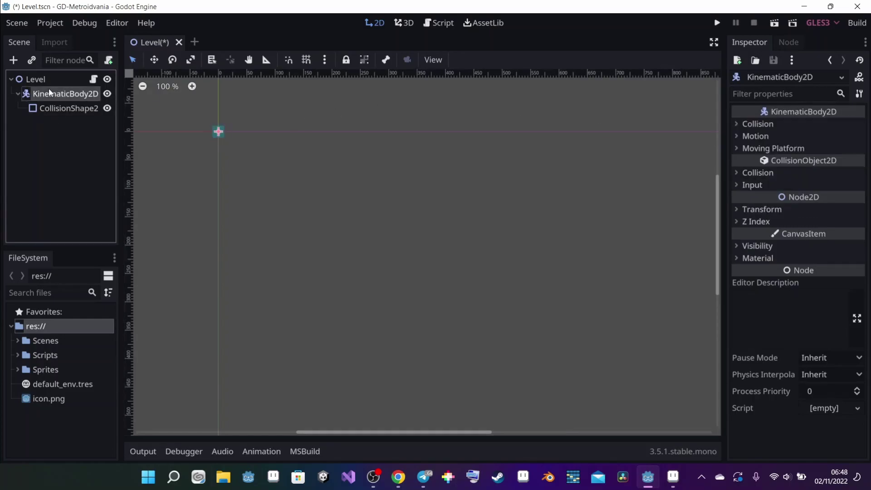
click(16, 59)
Add Sprite and AnimationPlayer children under KinematicBody2D
text(sprite)
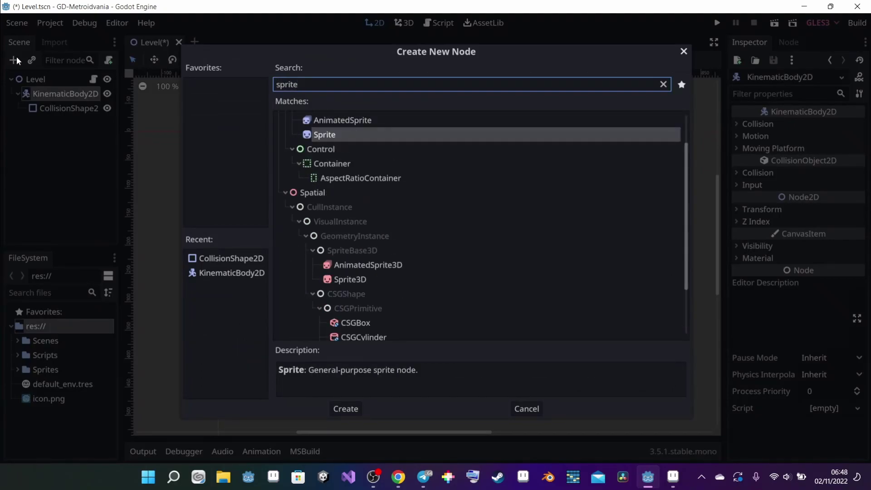
key(Return)
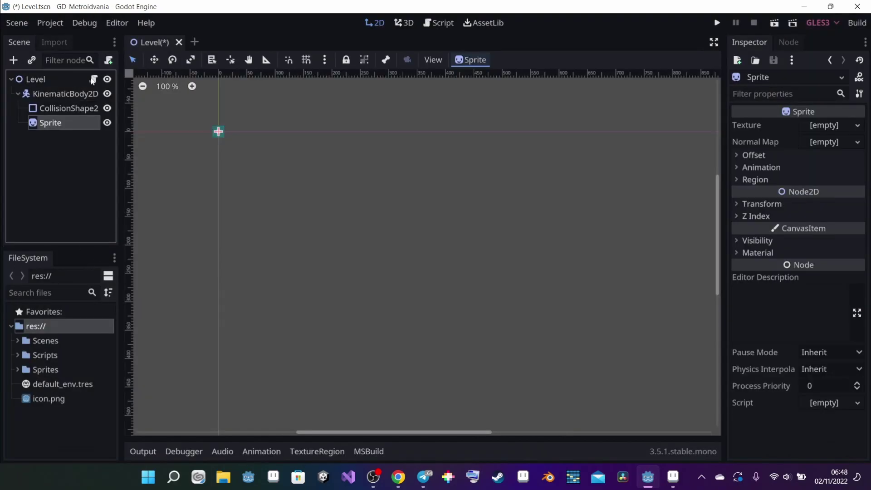
click(49, 94)
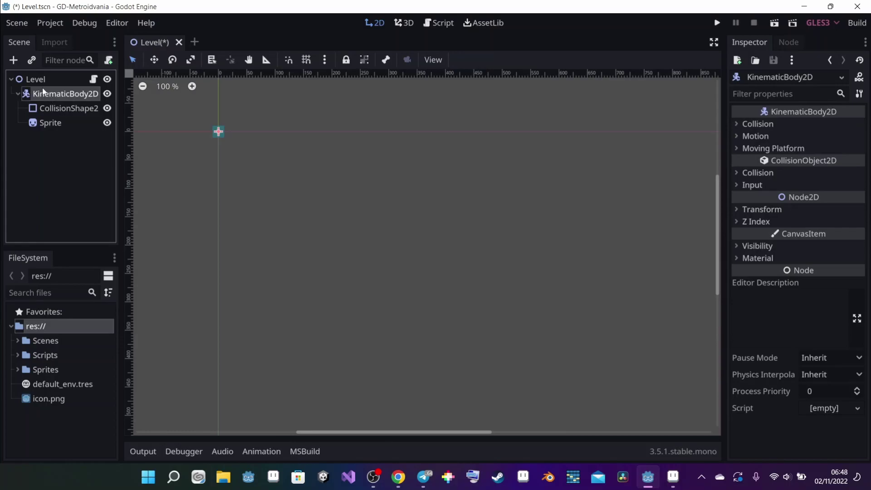
click(13, 60)
text(animatio)
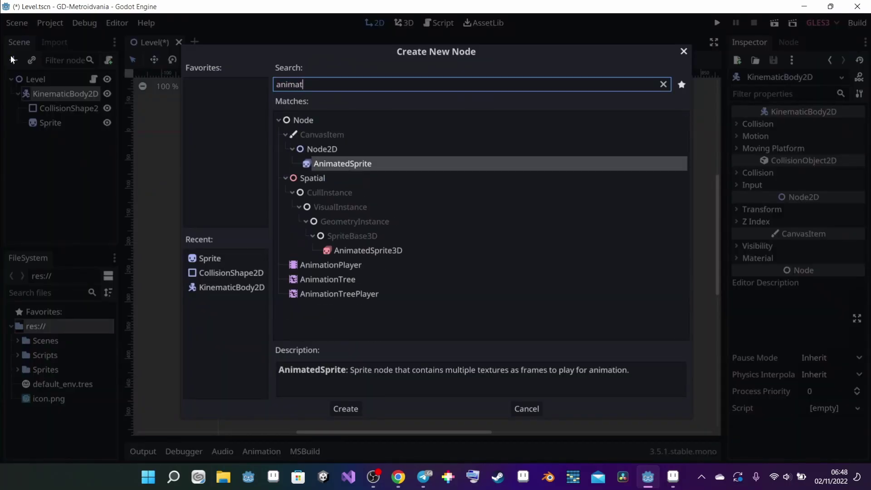
click(350, 409)
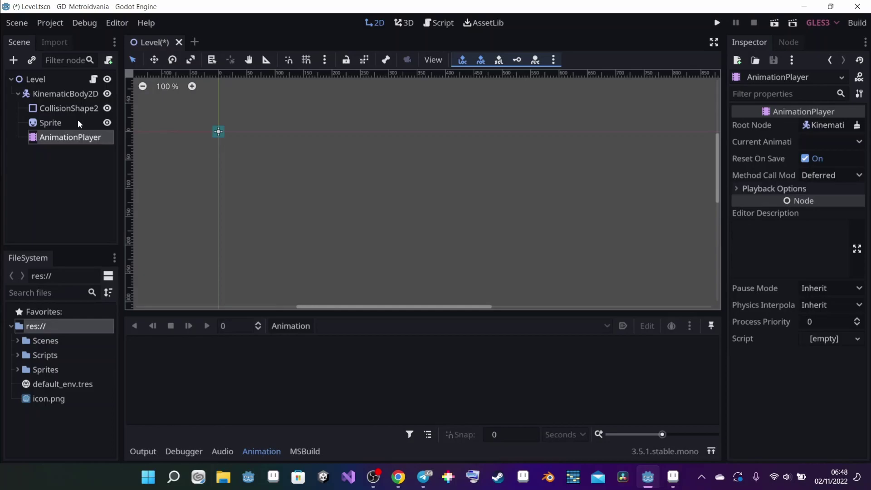
Rename the KinematicBody2D node to Player
double_click(67, 93)
text(P)
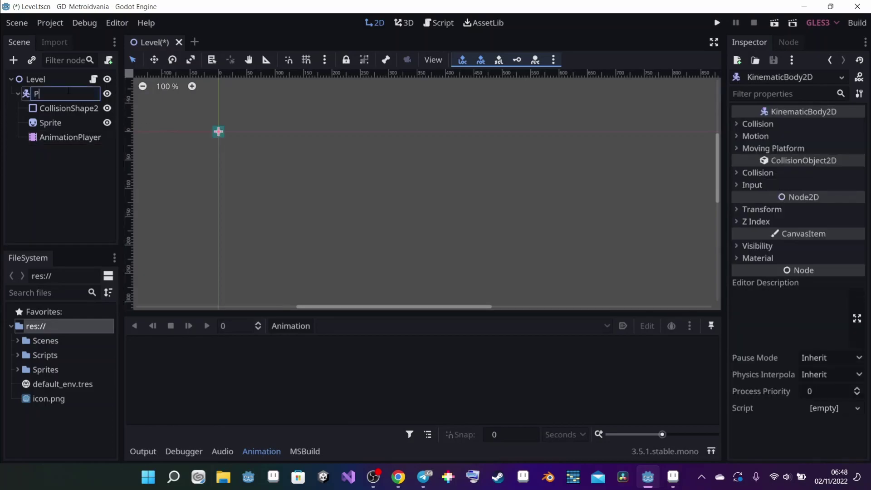
text(layer)
key(Return)
click(33, 127)
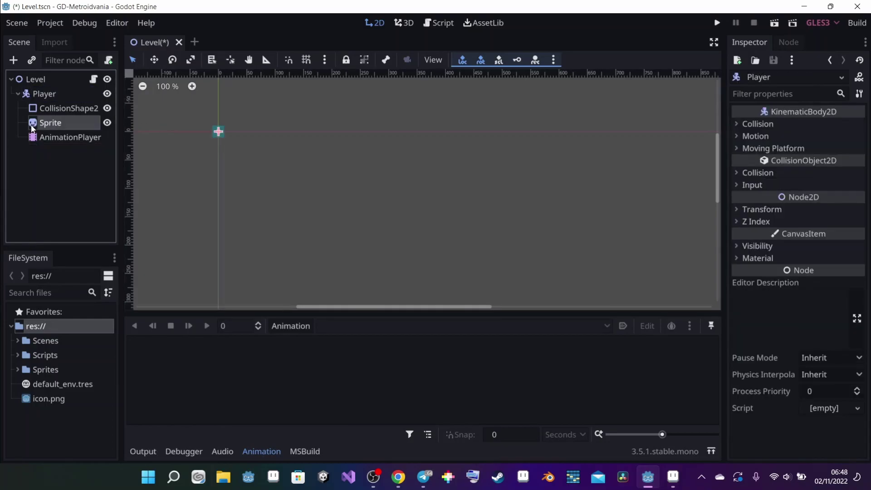
Assign Sprites/Player/Player.png as the Sprite's texture and zoom in on it
click(18, 369)
click(25, 384)
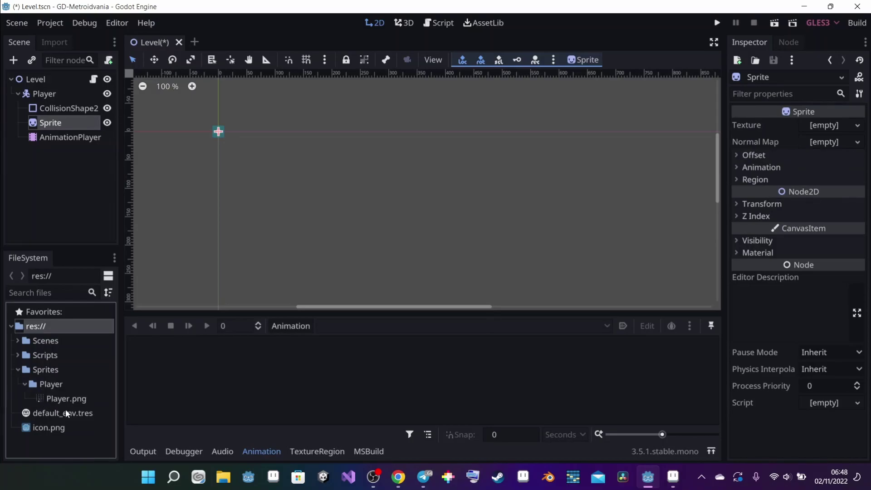
drag(45, 395, 831, 127)
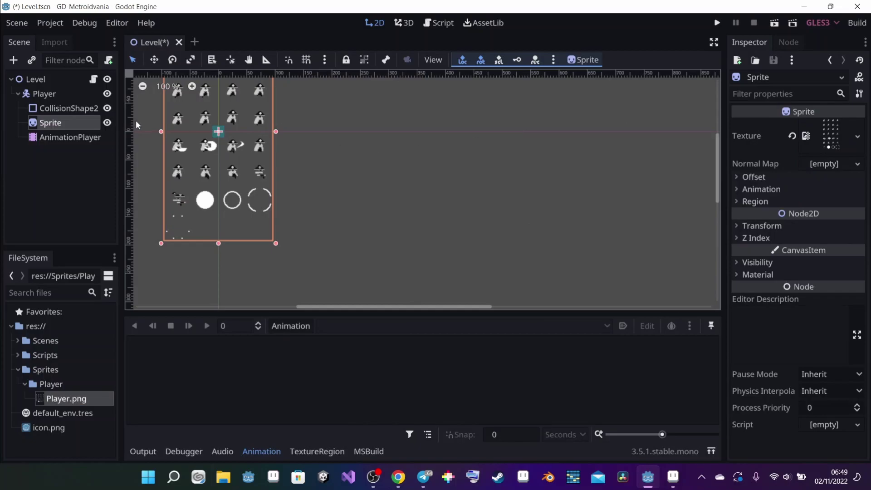
scroll(149, 103, up, 5)
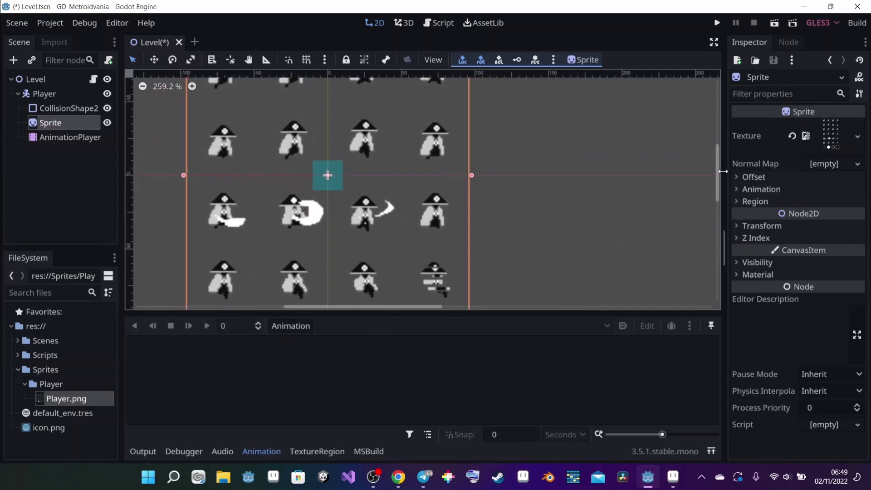
drag(717, 177, 724, 160)
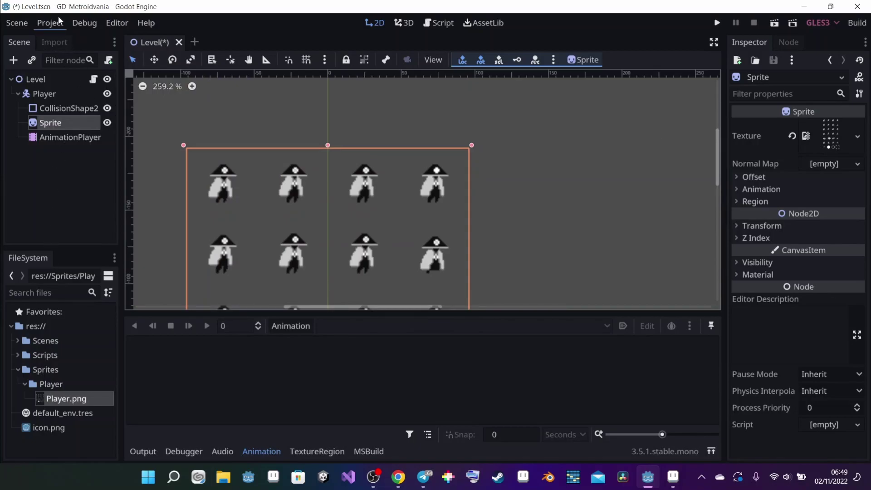
Apply the 2D Pixel import preset to Player.png and reimport it
click(55, 42)
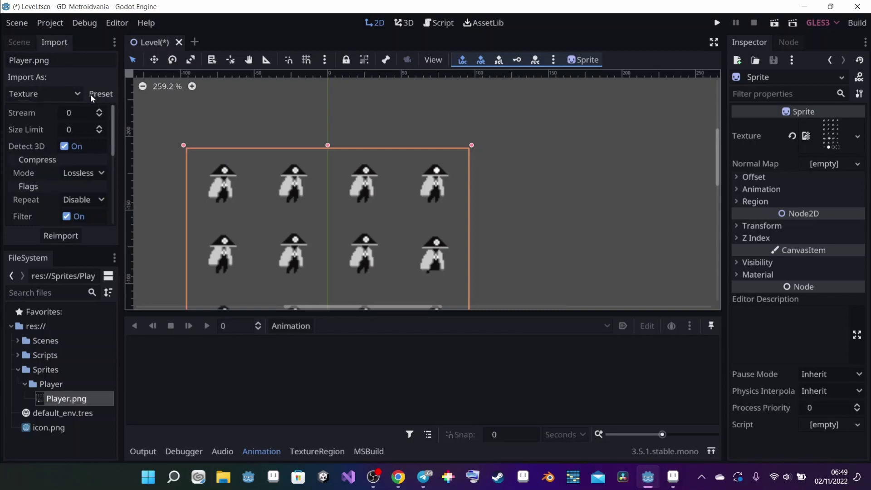
click(102, 93)
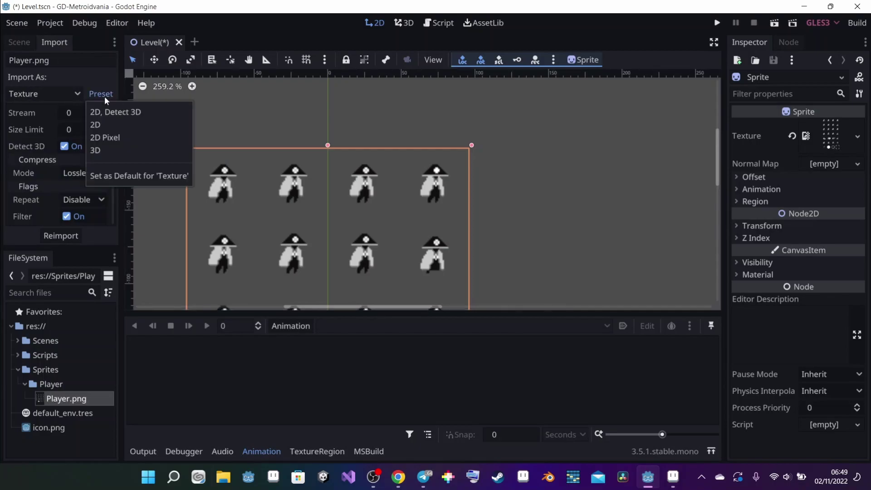
click(107, 136)
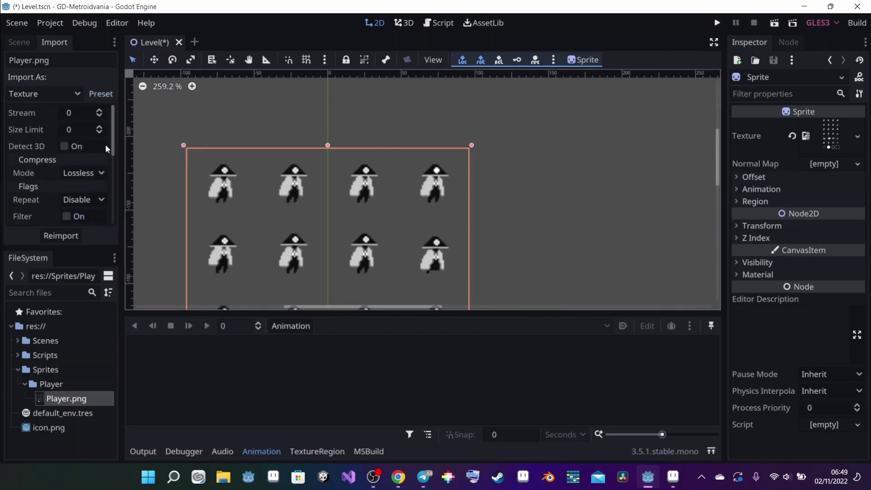
scroll(83, 187, down, 3)
scroll(57, 221, down, 3)
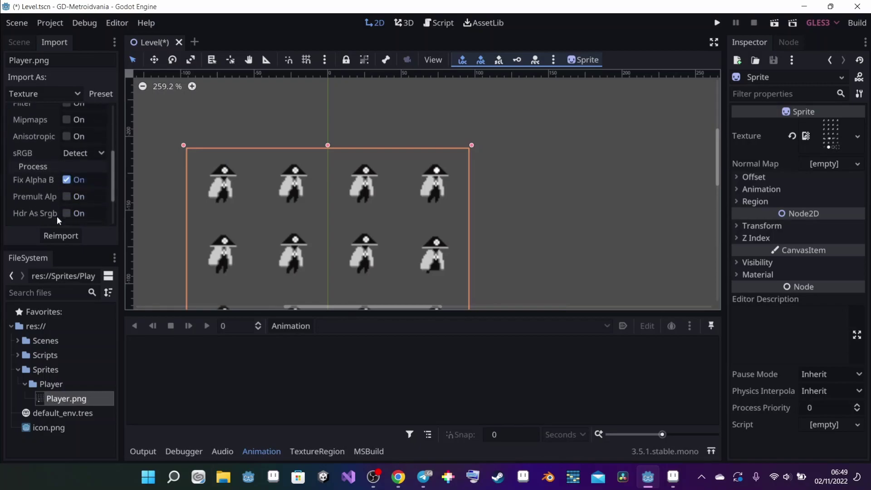
click(60, 235)
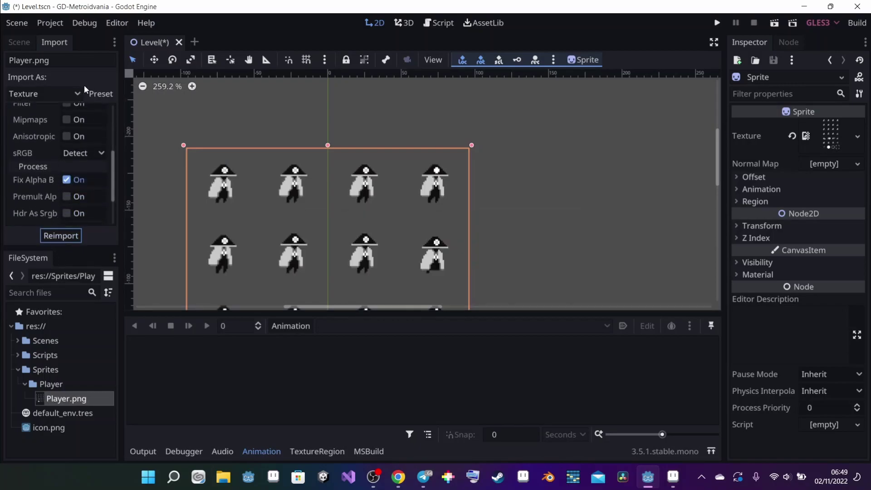
Make 2D Pixel the default texture import preset and reimport Player.png again
click(95, 93)
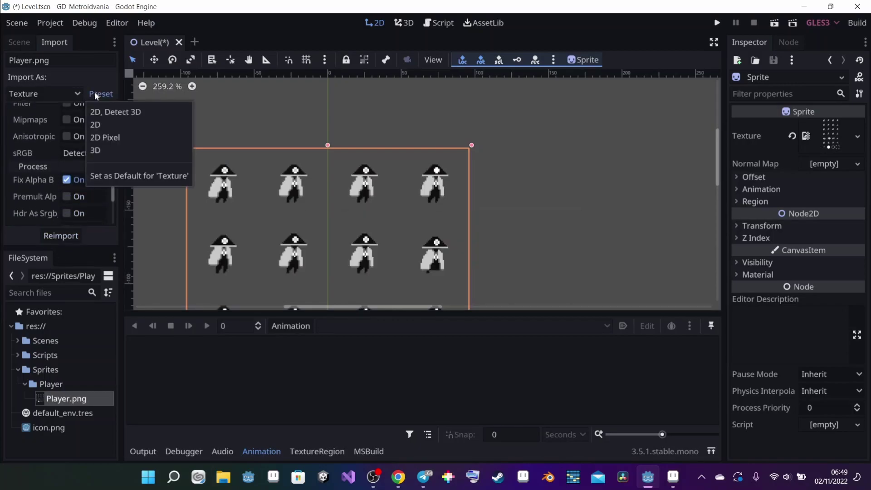
click(133, 176)
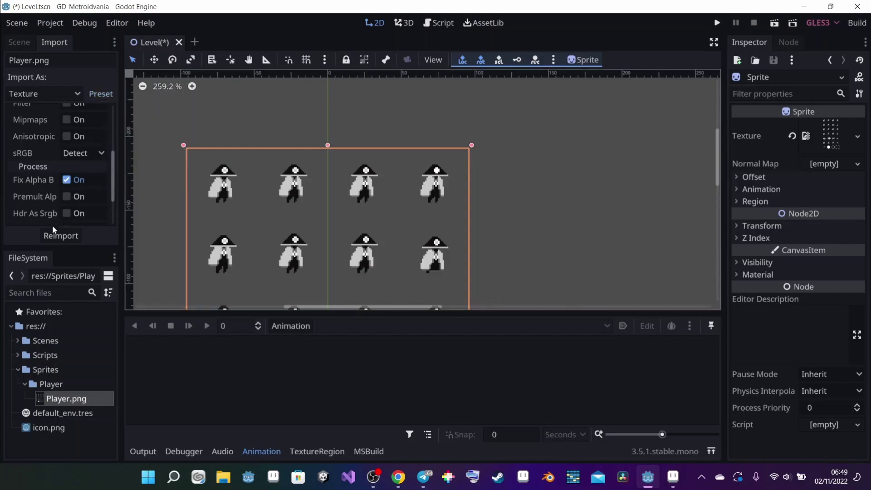
scroll(92, 178, down, 3)
click(65, 230)
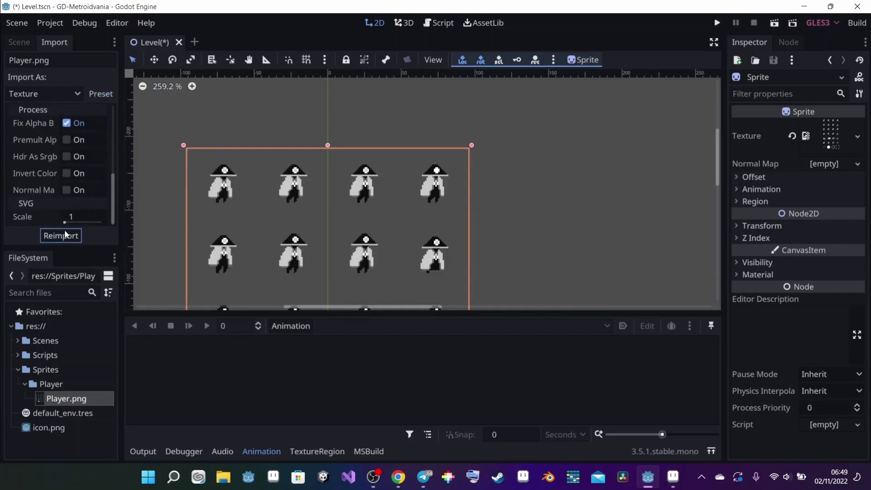
scroll(318, 249, down, 7)
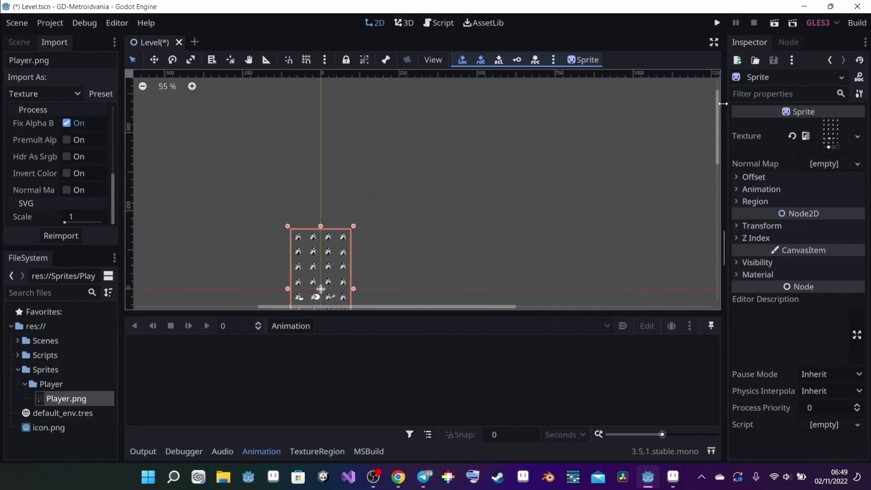
drag(717, 113, 715, 161)
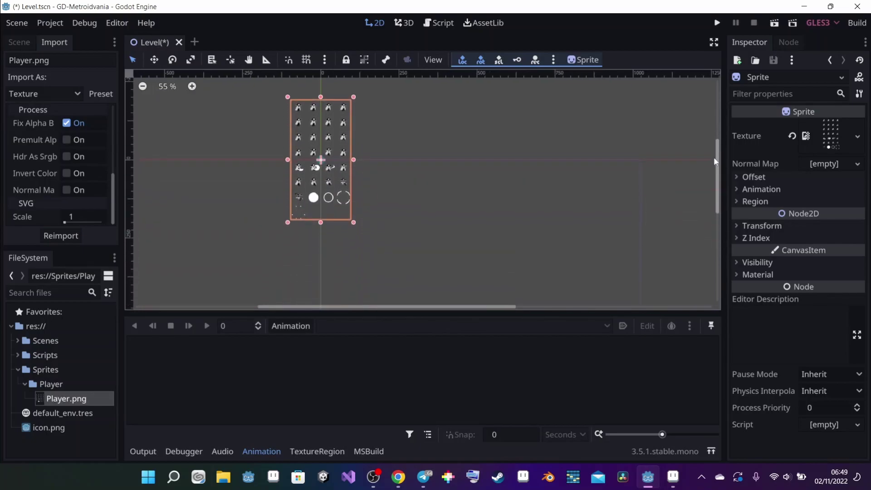
scroll(315, 107, up, 3)
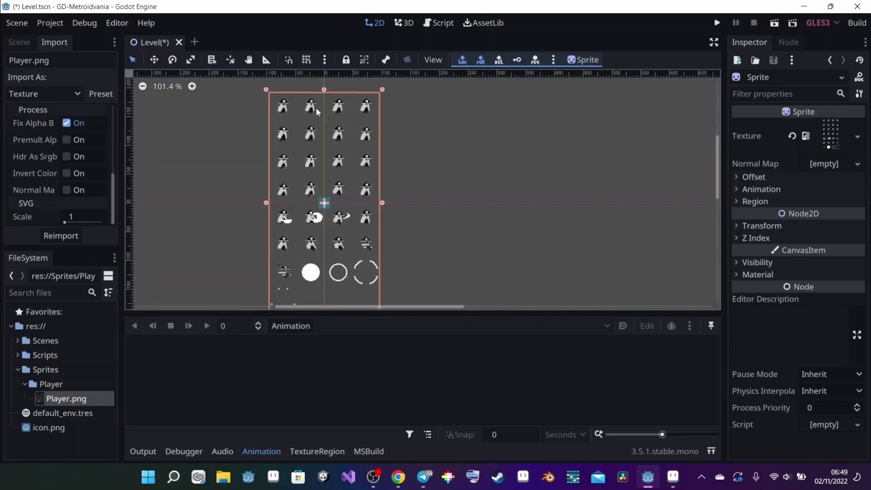
scroll(315, 107, up, 2)
scroll(316, 107, down, 3)
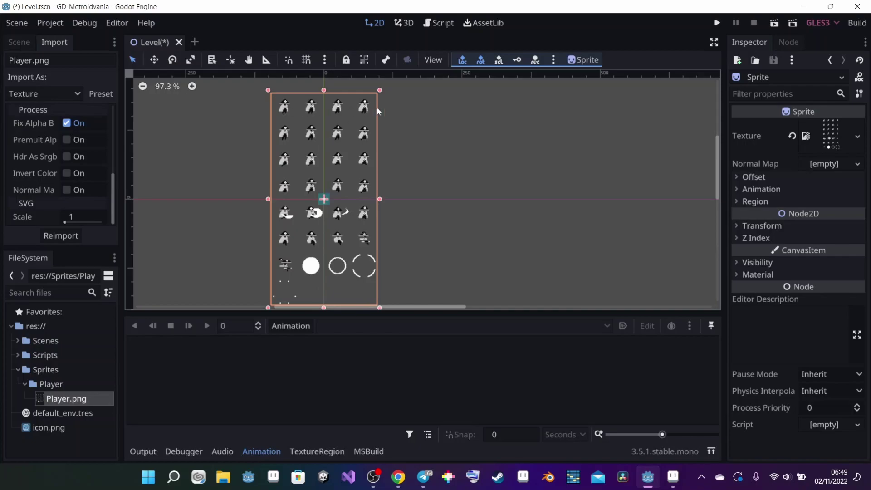
scroll(325, 196, down, 1)
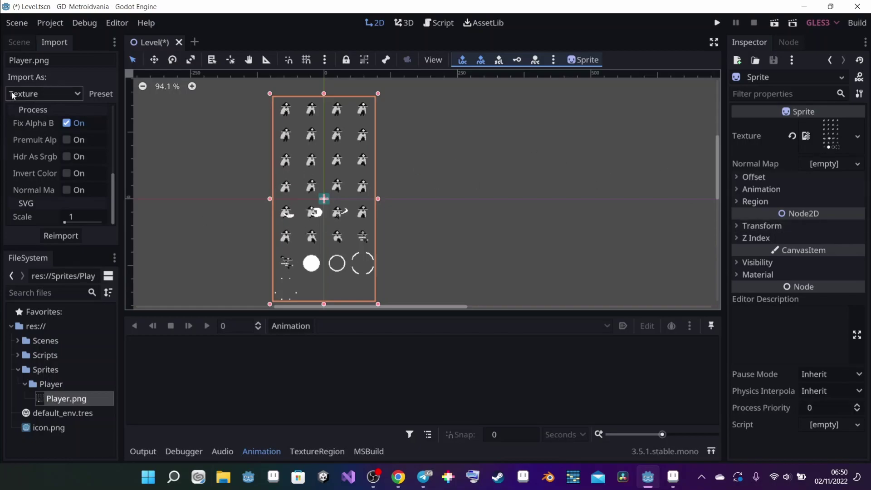
Slice the player Sprite into 4 Hframes and 8 Vframes in the Inspector's Animation section
click(23, 42)
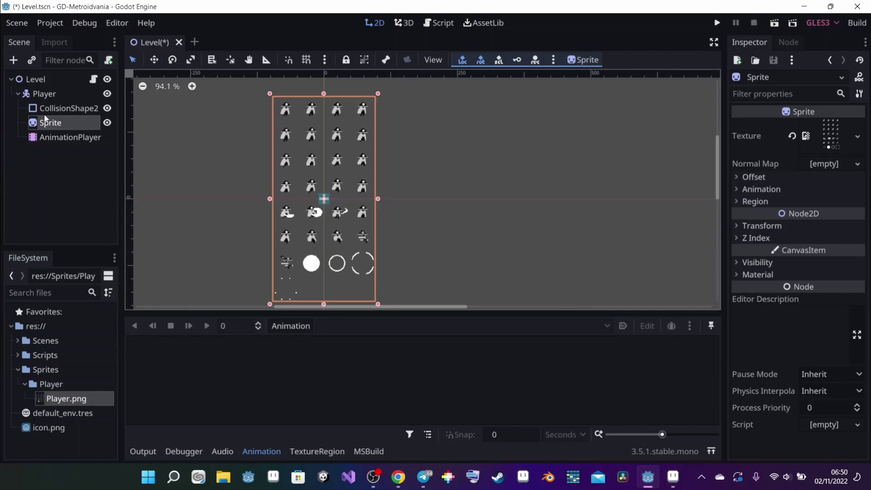
click(744, 190)
click(816, 203)
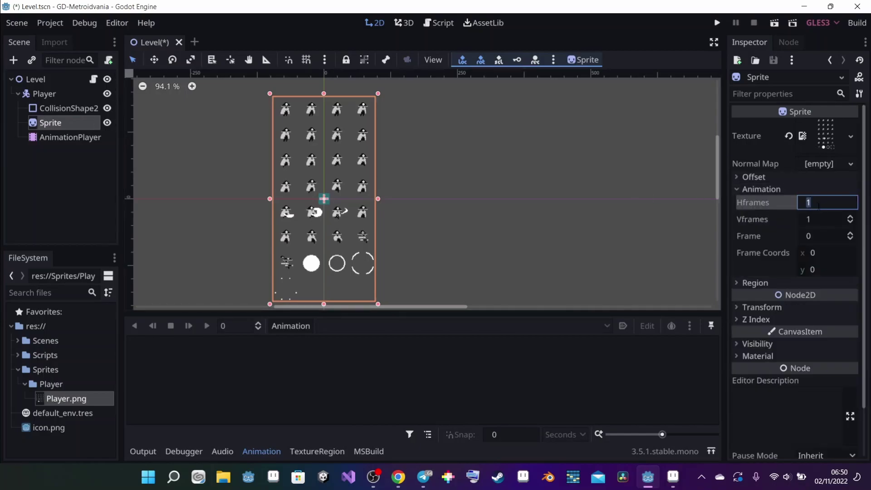
text(4)
key(Return)
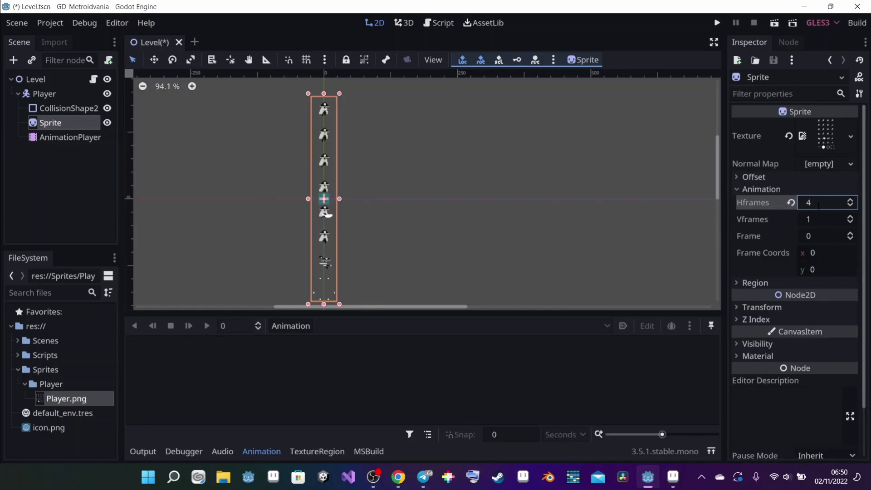
click(820, 220)
click(818, 222)
text(8)
key(Return)
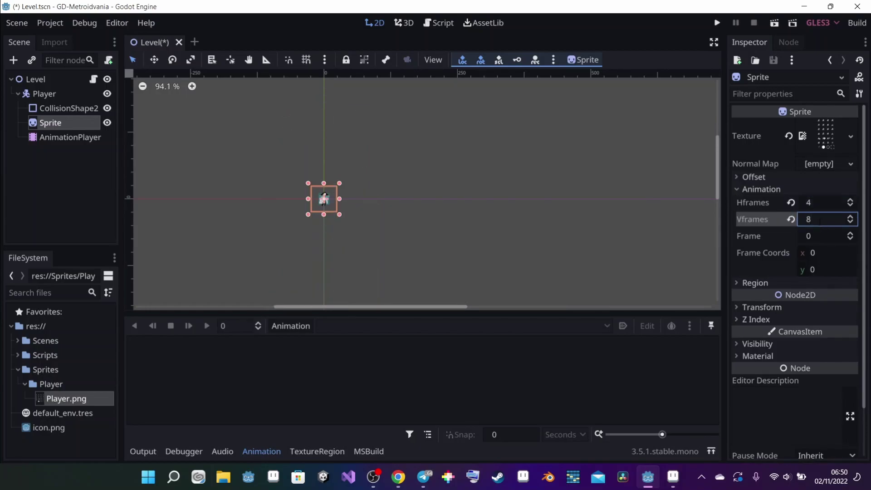
scroll(327, 186, up, 2)
scroll(326, 186, up, 5)
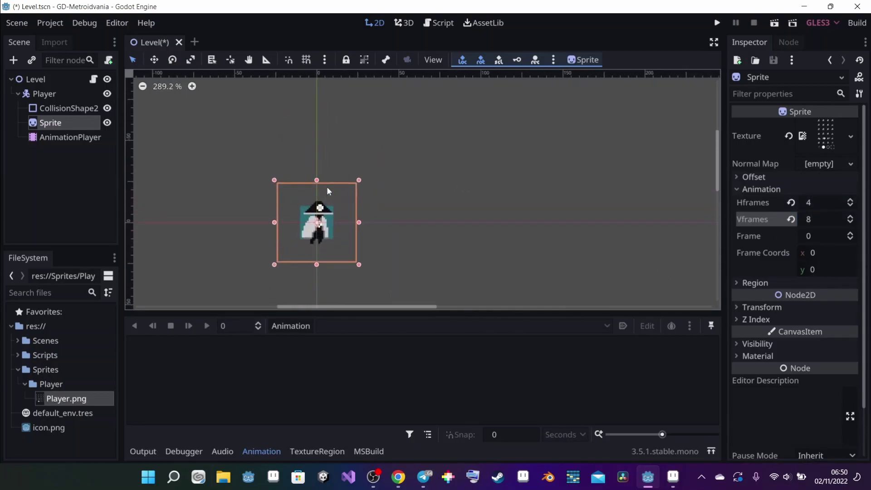
scroll(287, 268, down, 3)
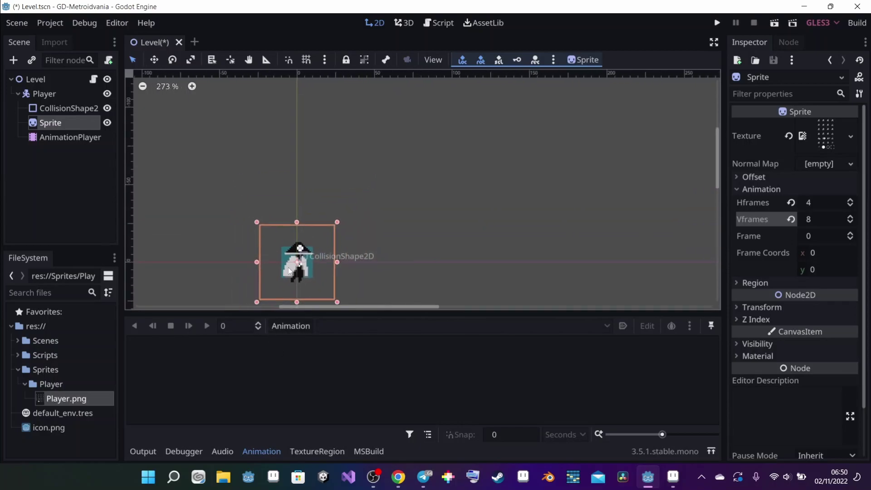
Resize the CollisionShape2D rectangle to span hat brim to feet and match the body's width
click(55, 108)
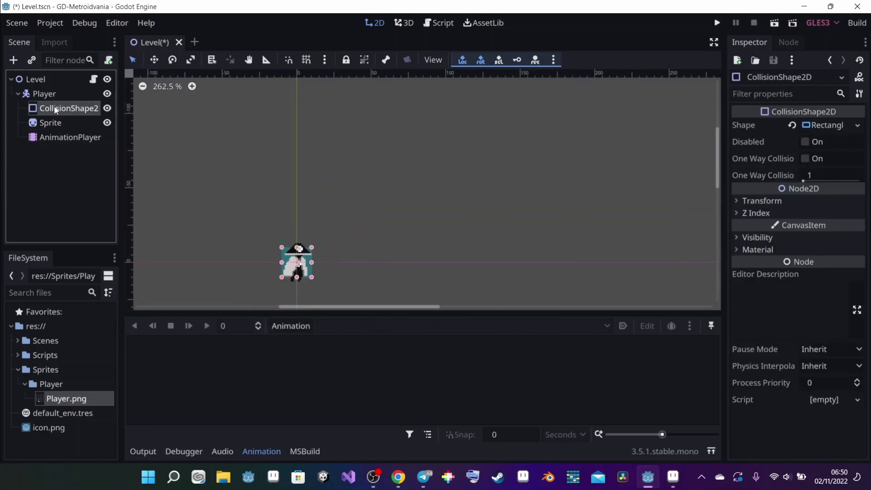
scroll(291, 296, up, 4)
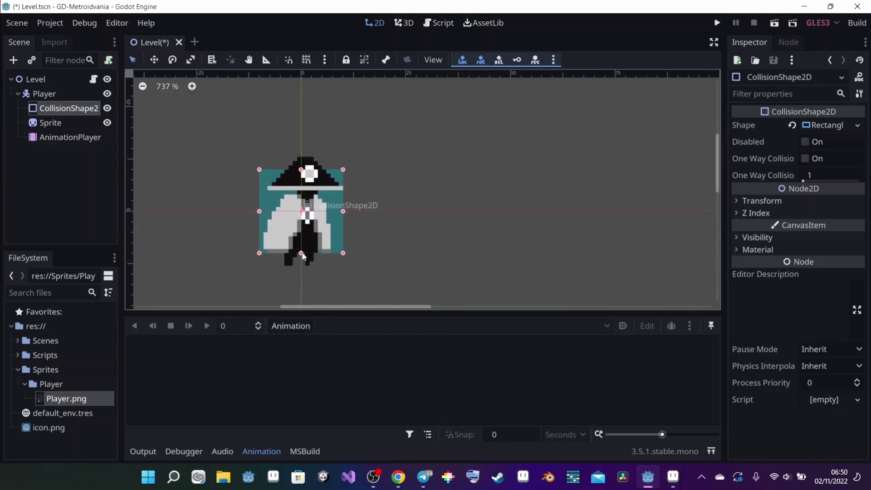
drag(302, 253, 301, 265)
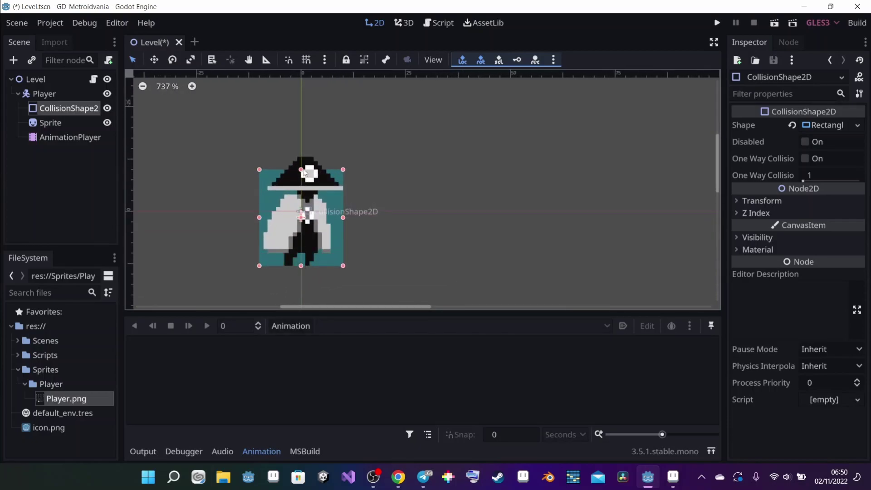
drag(302, 170, 302, 182)
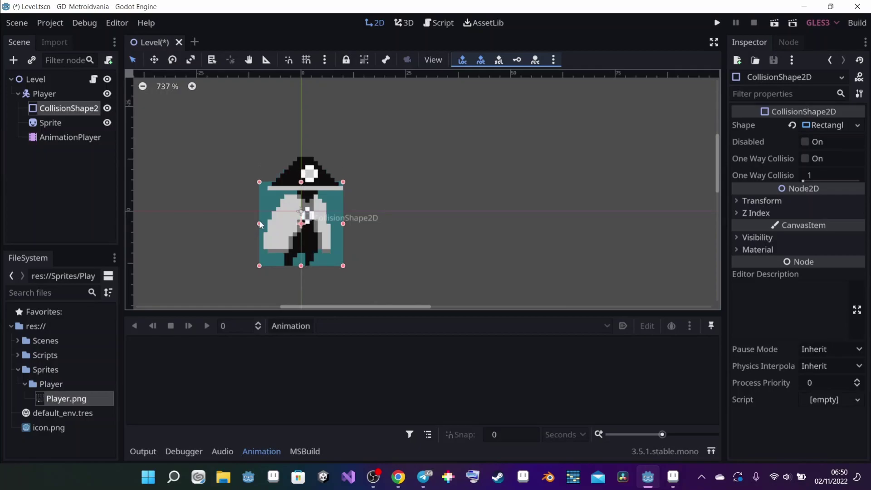
drag(260, 224, 281, 225)
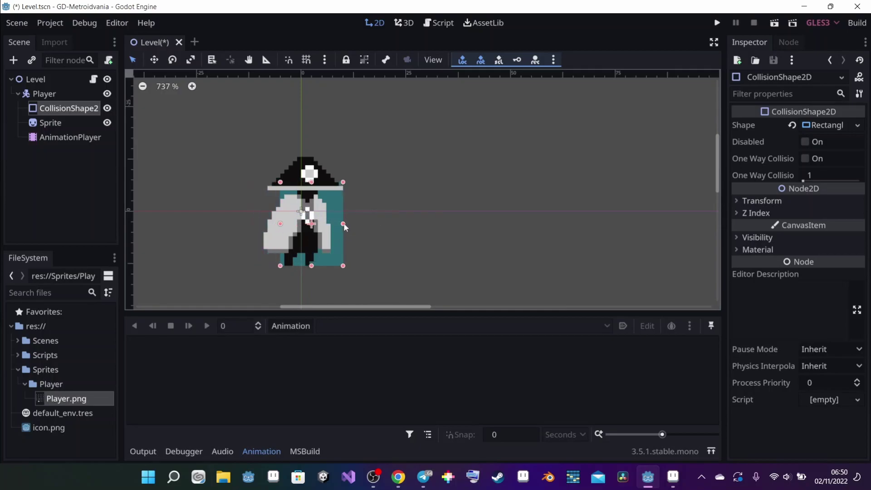
drag(343, 224, 323, 224)
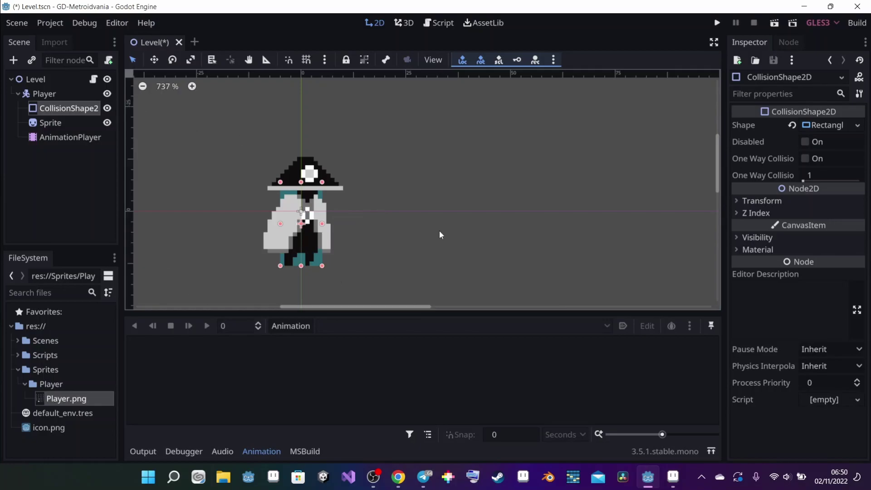
Rename the AnimationPlayer node to 'anim'
click(36, 138)
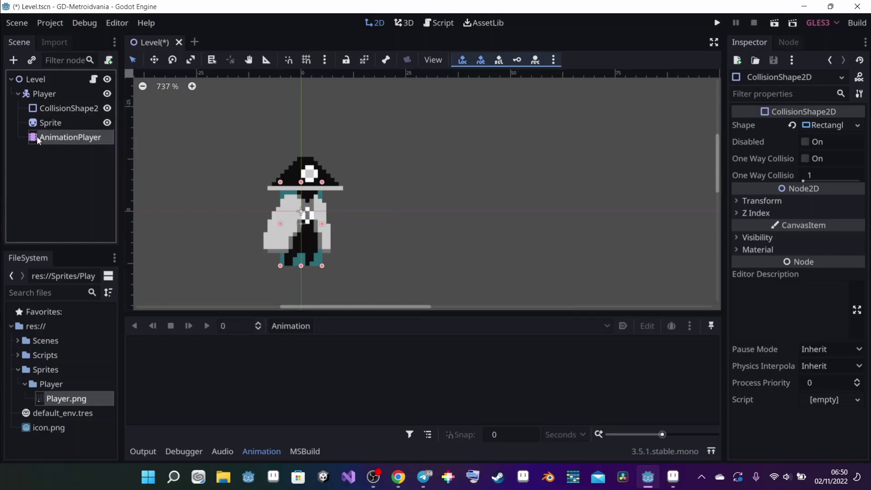
click(83, 136)
text(anim)
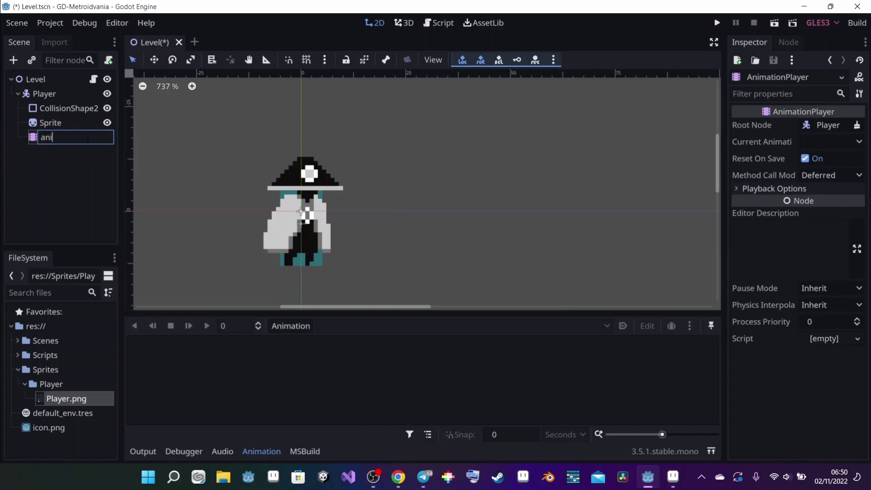
key(Return)
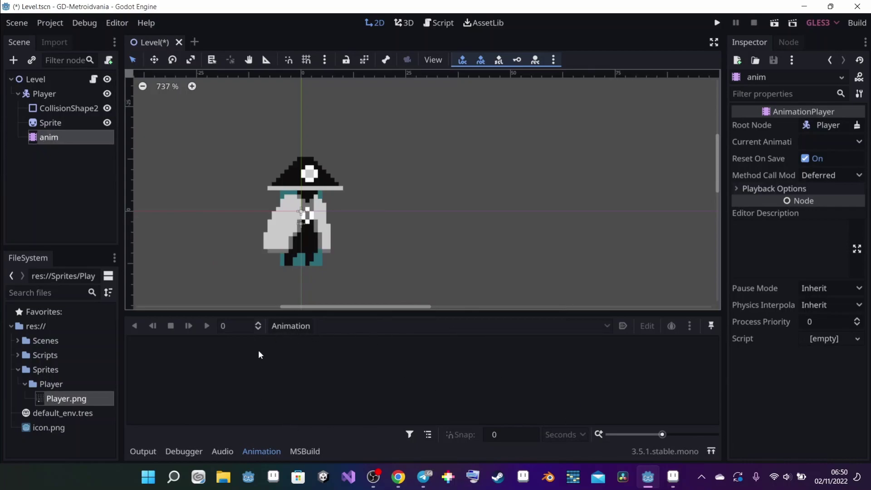
Create new animations named Idle and Walk
click(300, 330)
click(450, 352)
click(297, 326)
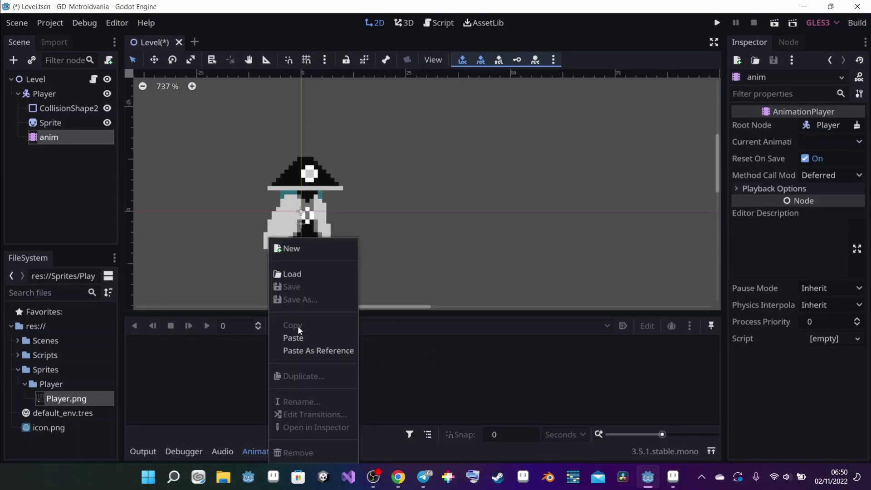
click(304, 249)
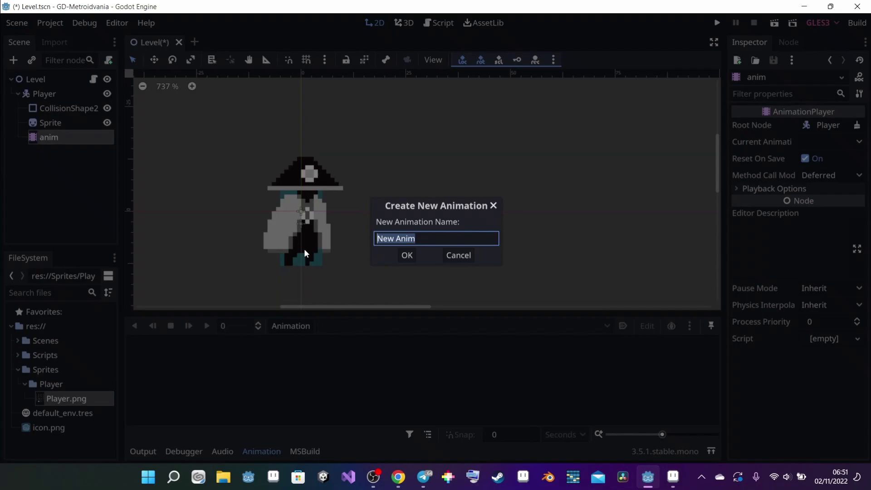
text(Idle)
key(Return)
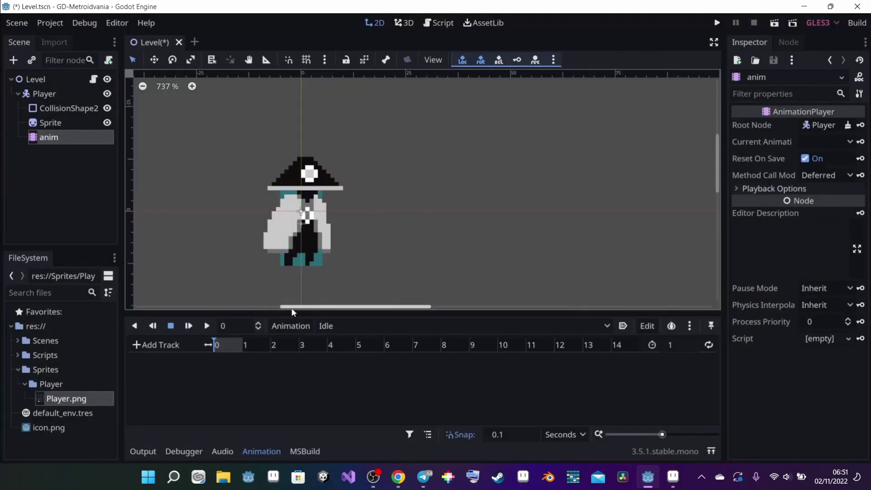
click(291, 325)
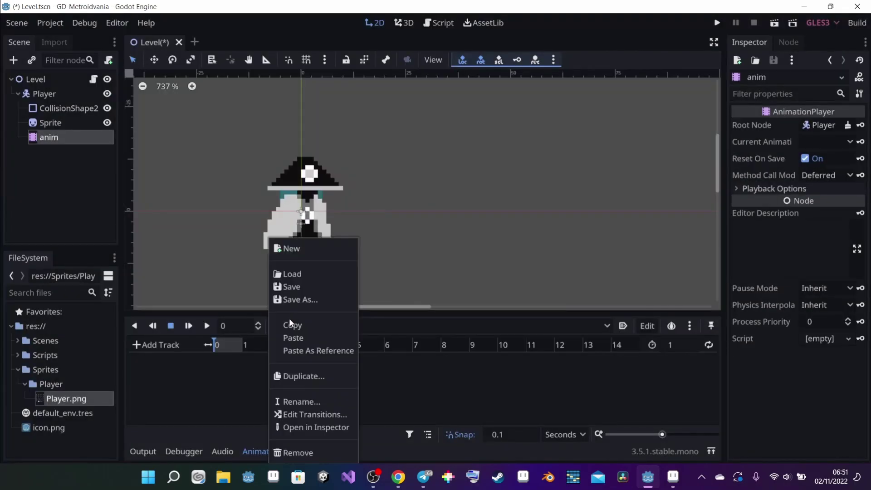
click(308, 255)
text(ru)
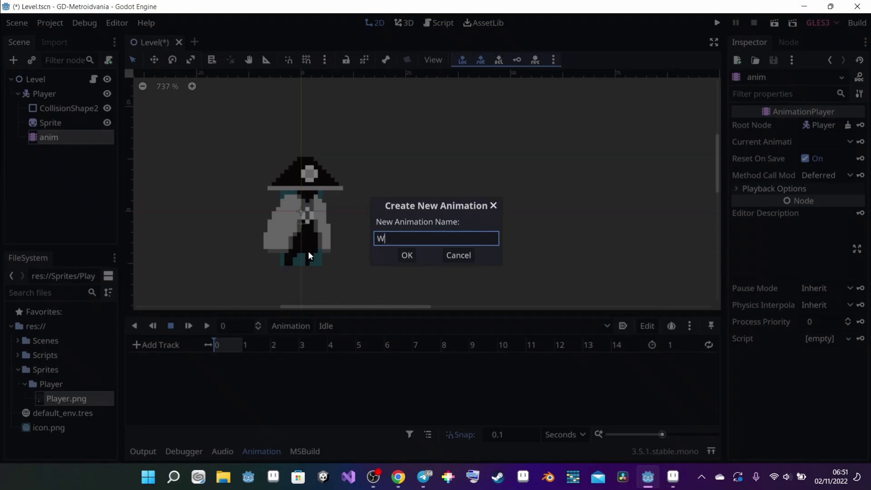
key(BackSpace)
key(BackSpace)
text(Walk)
key(Return)
Create two more animations named Sword and Dead
click(285, 323)
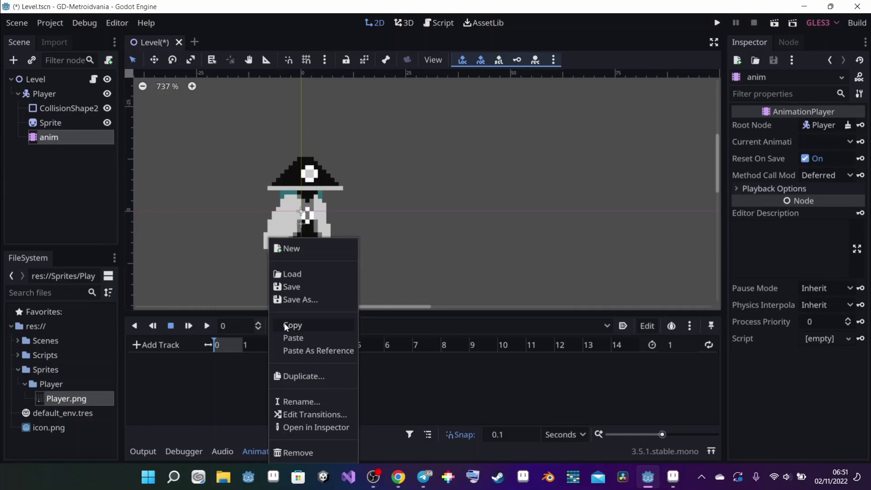
click(318, 249)
text(Sword)
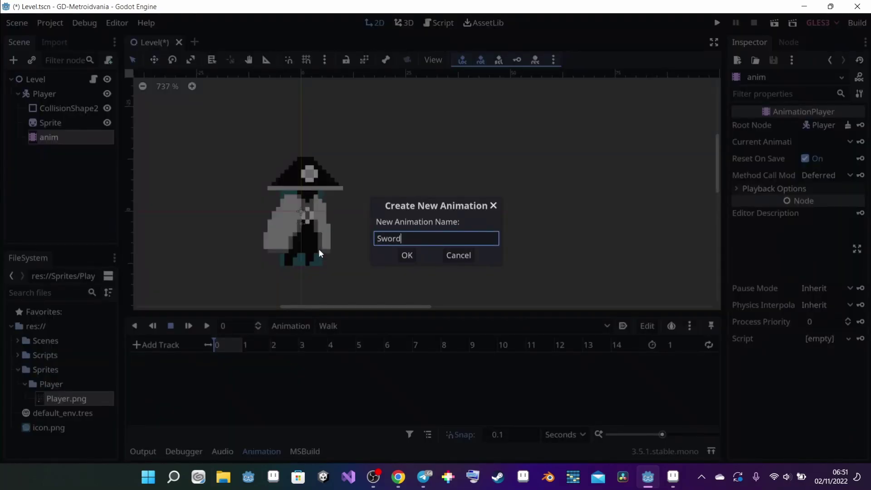
key(Return)
click(279, 326)
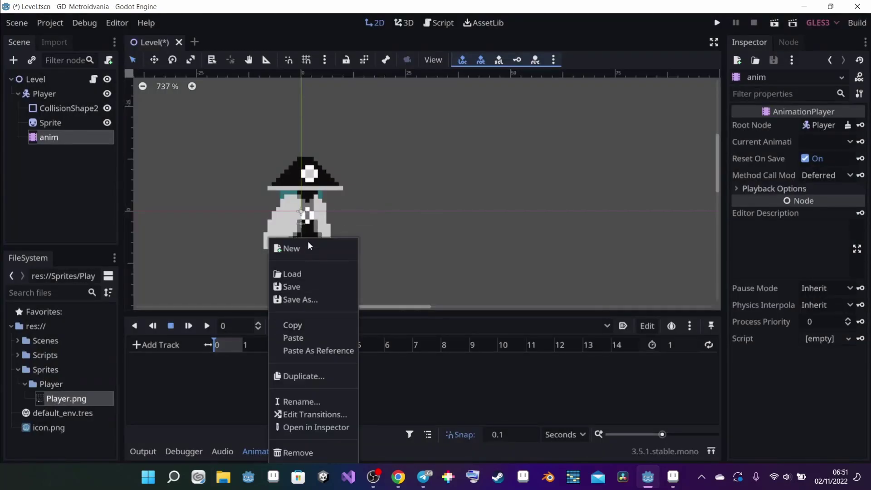
click(308, 246)
text(Dead)
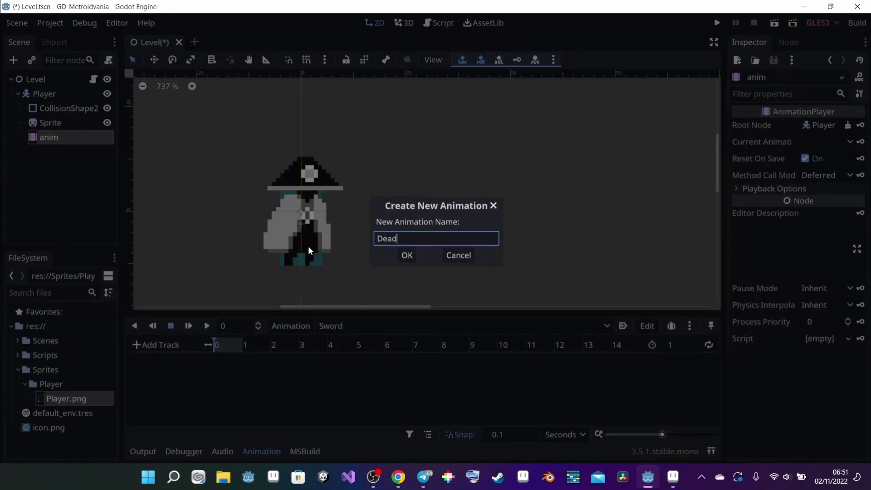
key(Return)
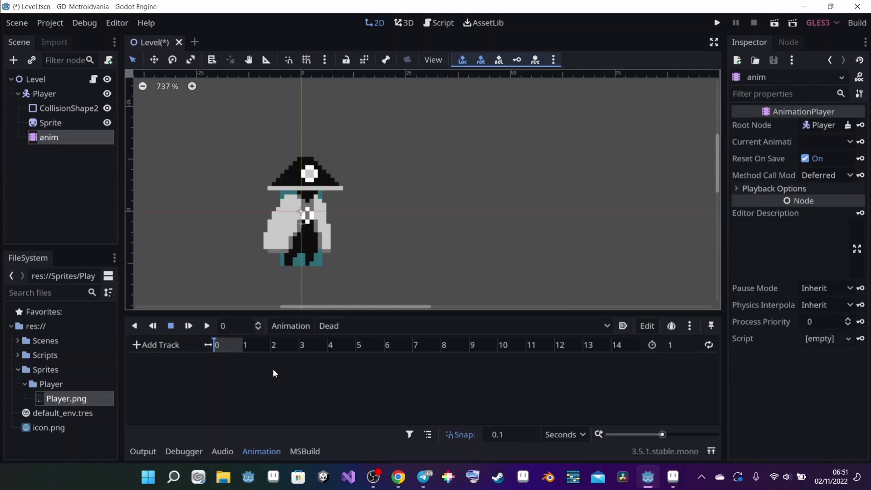
Load Idle in the timeline, zoom the timeline, and select the Sprite node
click(325, 328)
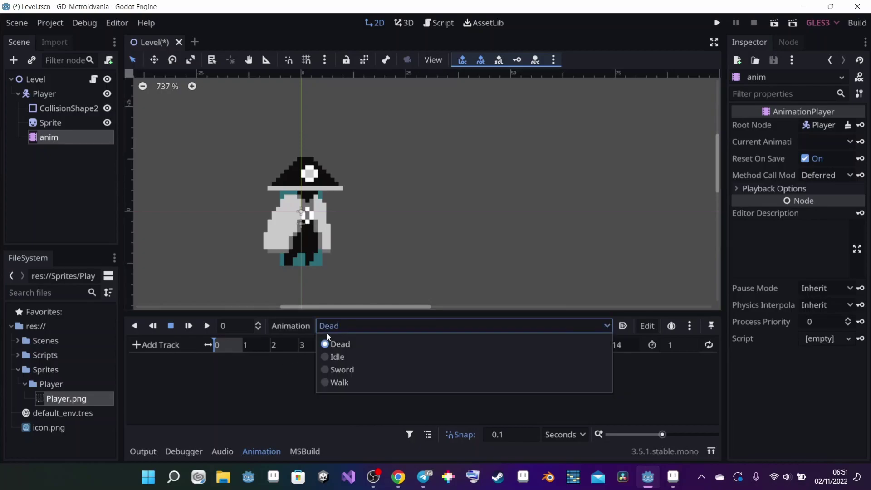
click(335, 357)
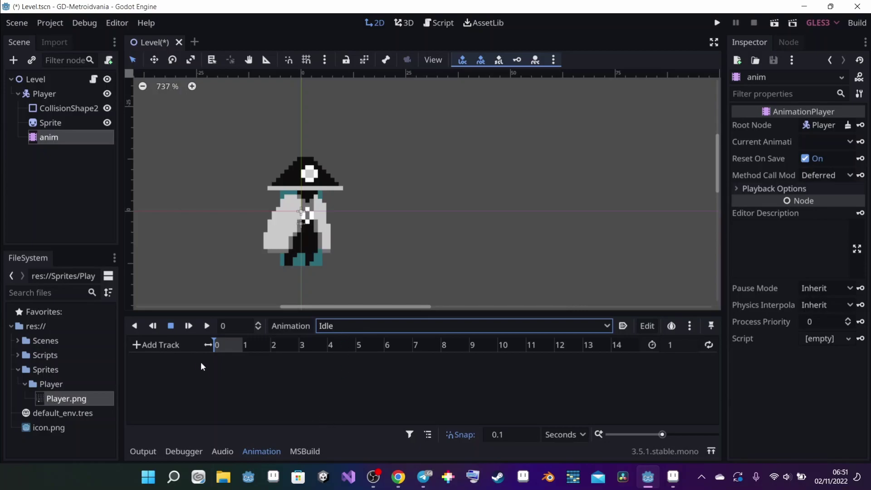
drag(662, 434, 677, 434)
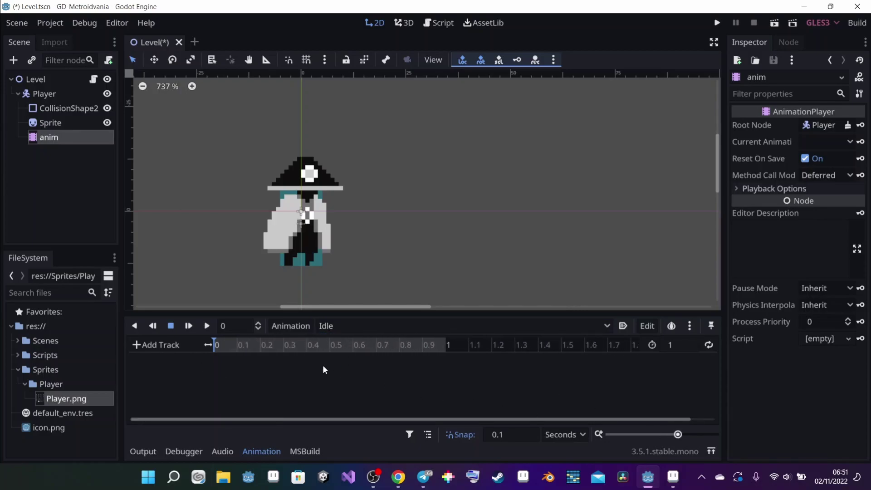
click(39, 123)
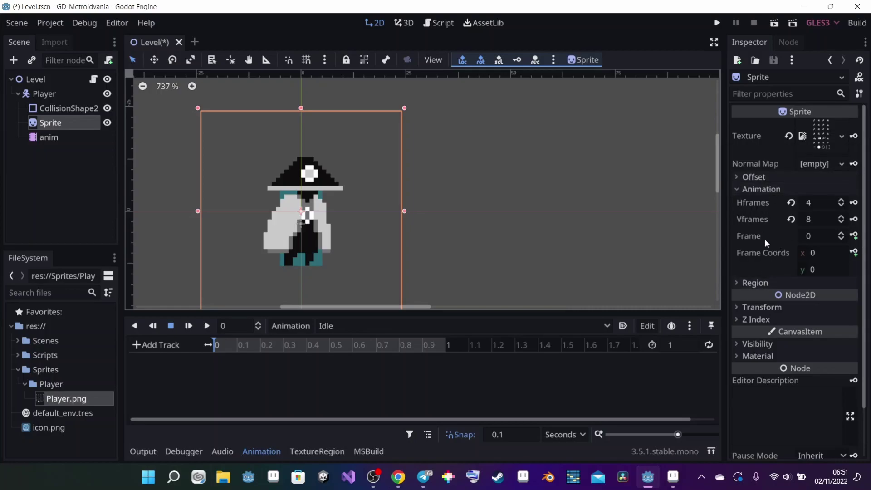
Create a Sprite frame track in Idle with keys every 0.1 s from 0 to 0.6
click(854, 237)
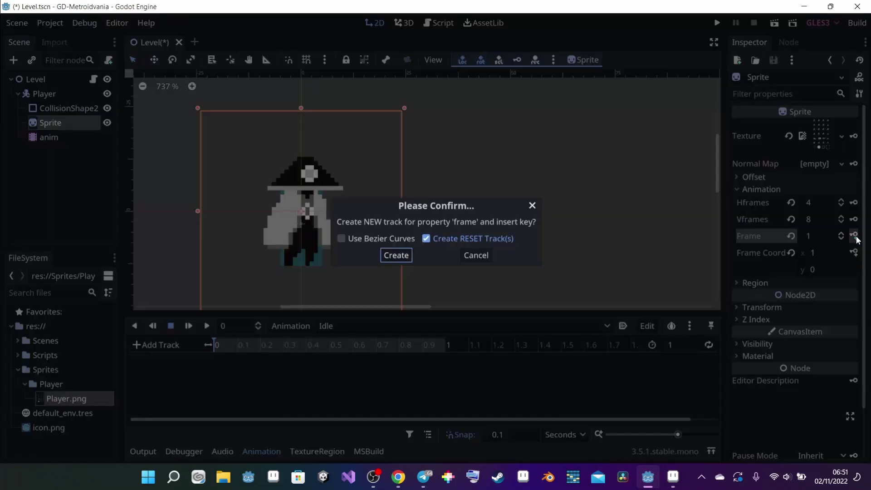
click(388, 255)
click(236, 344)
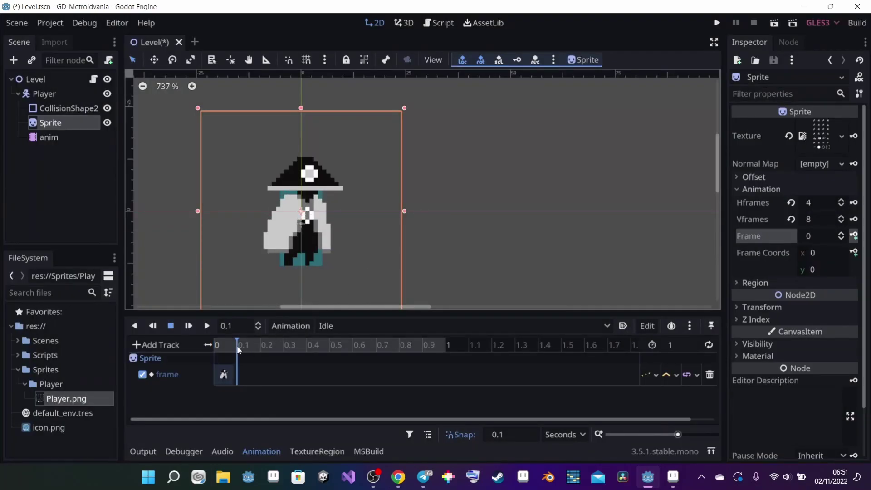
click(853, 236)
click(854, 236)
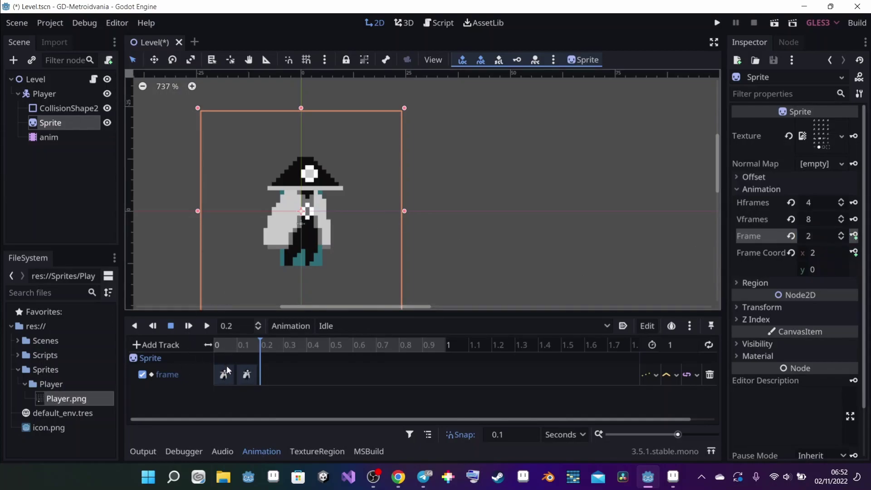
click(853, 235)
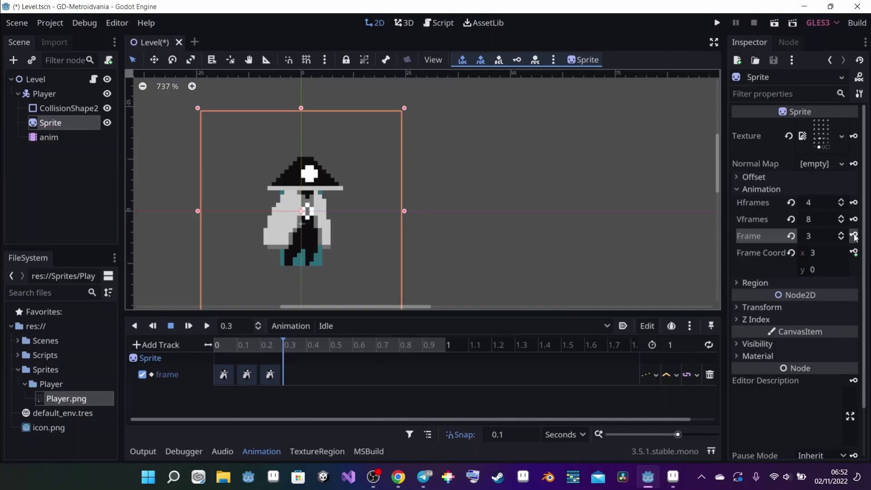
click(853, 235)
click(853, 235)
click(852, 235)
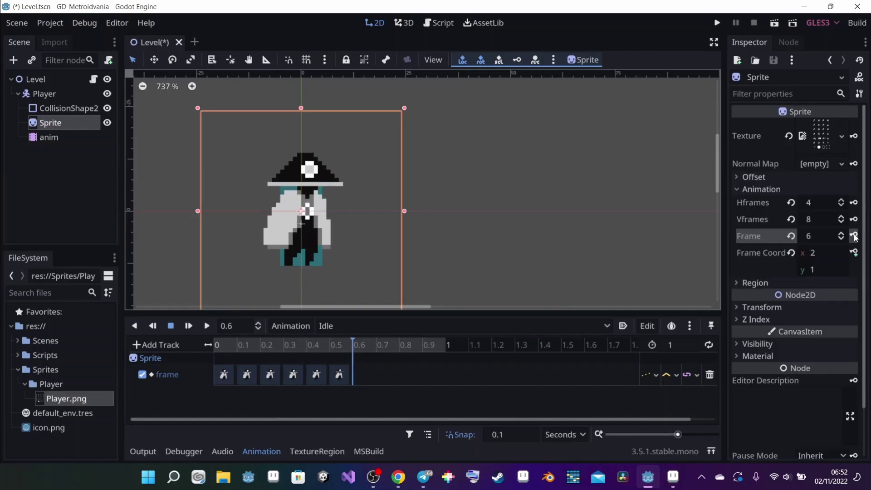
click(852, 235)
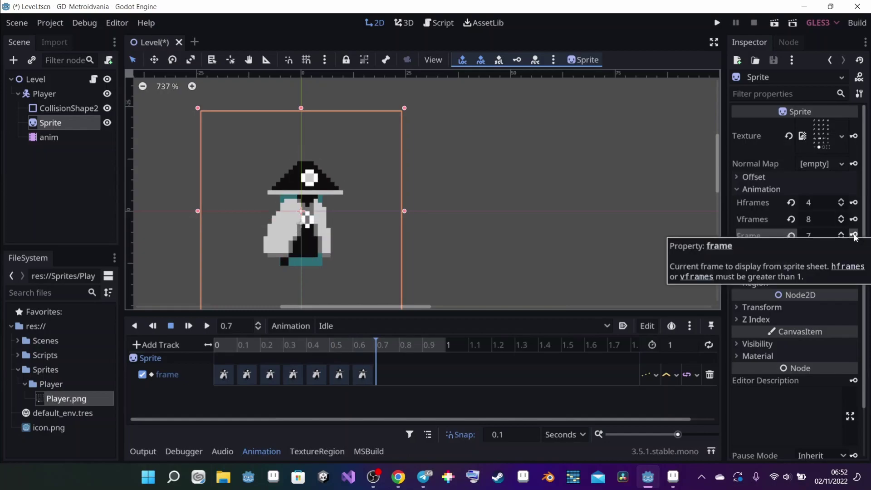
mouse_move(379, 340)
mouse_down()
mouse_move(355, 339)
mouse_move(379, 340)
mouse_up()
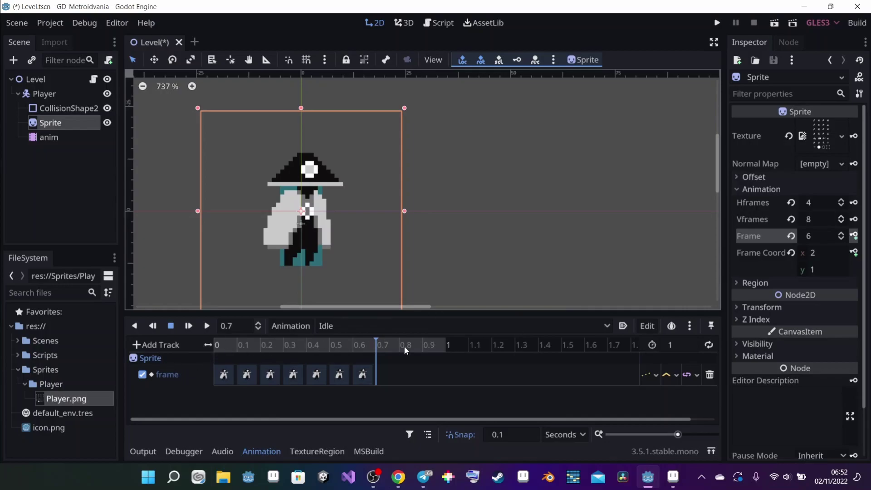
Set the Idle length to 0.7 seconds, enable looping, and preview playback
click(669, 345)
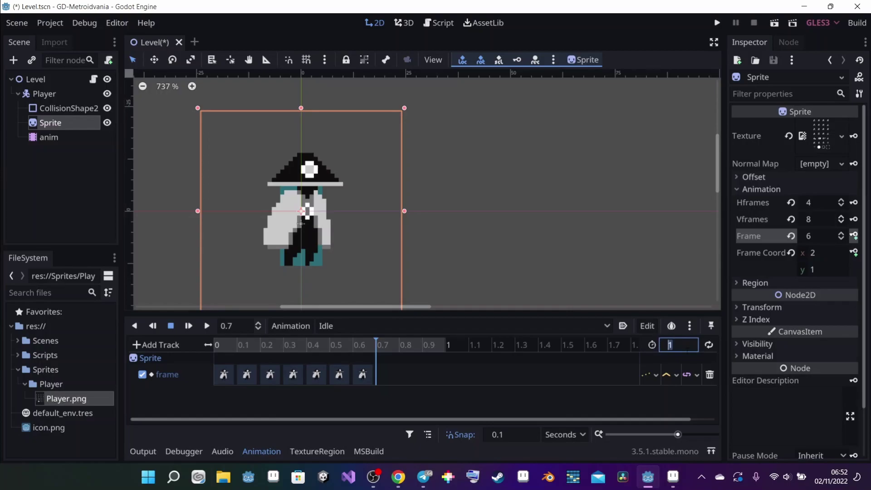
text(0.7)
key(Return)
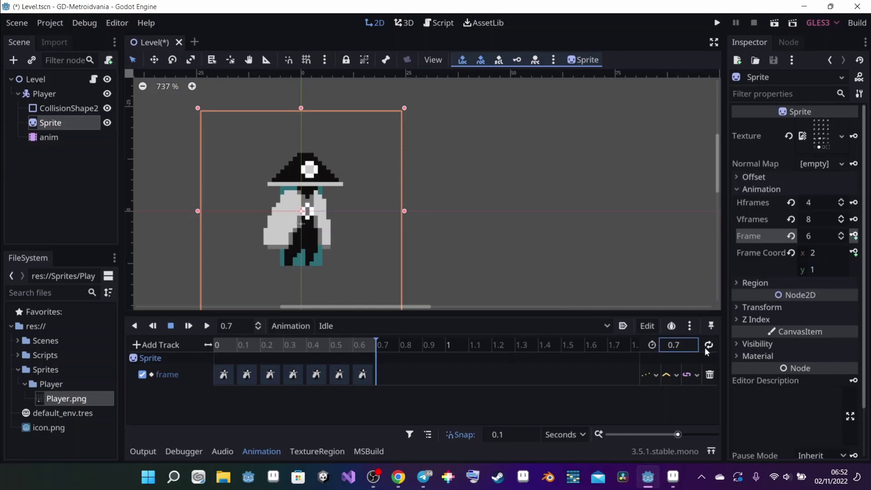
click(705, 346)
click(207, 325)
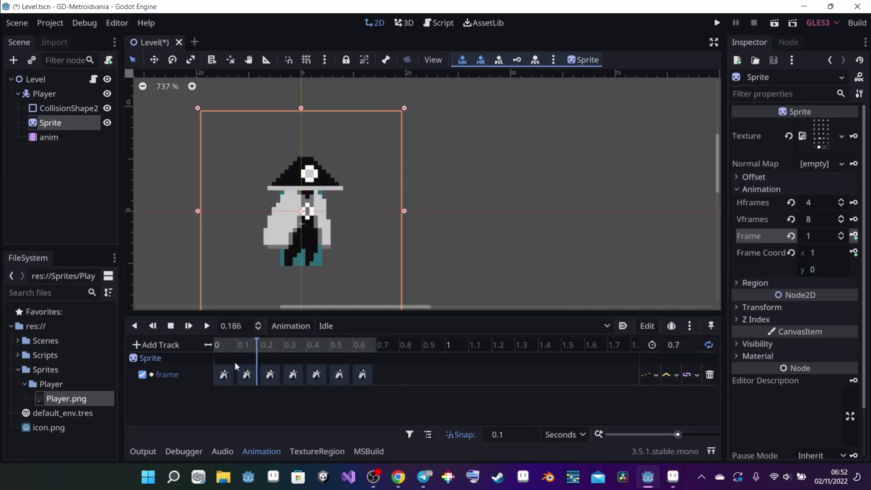
click(171, 326)
click(419, 368)
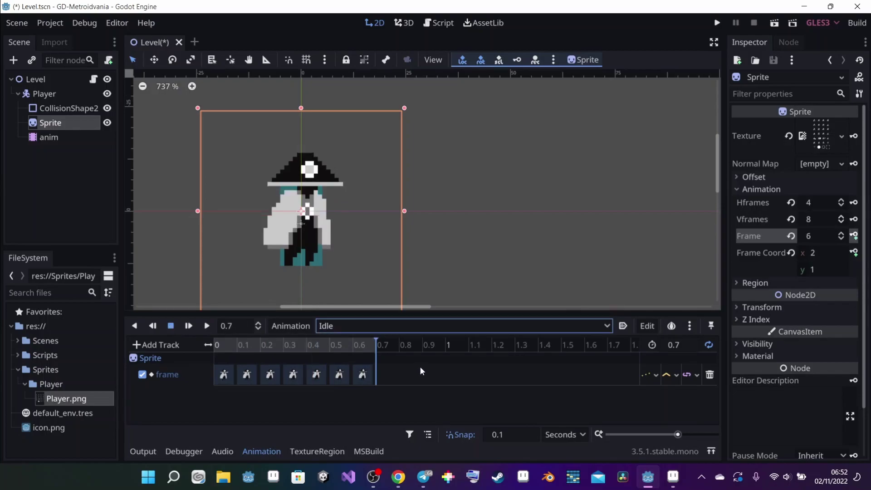
Switch to the Walk animation and create a Sprite frame track keyed at 0 s
click(358, 325)
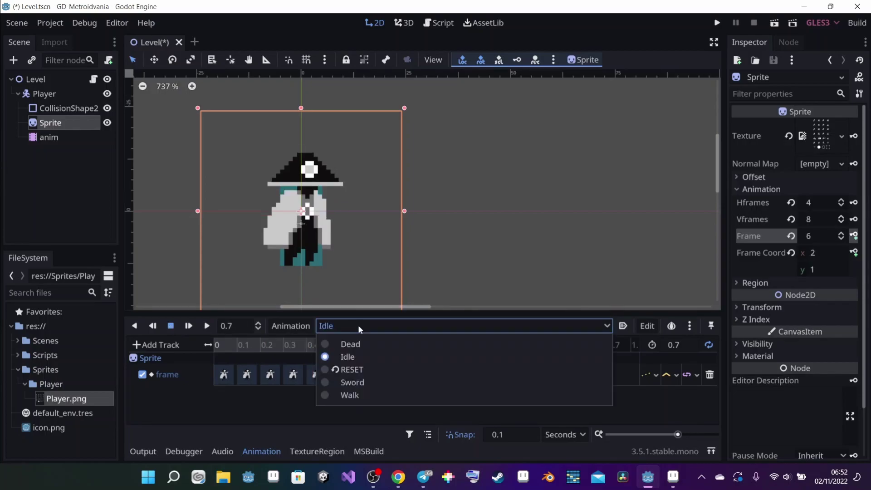
click(357, 393)
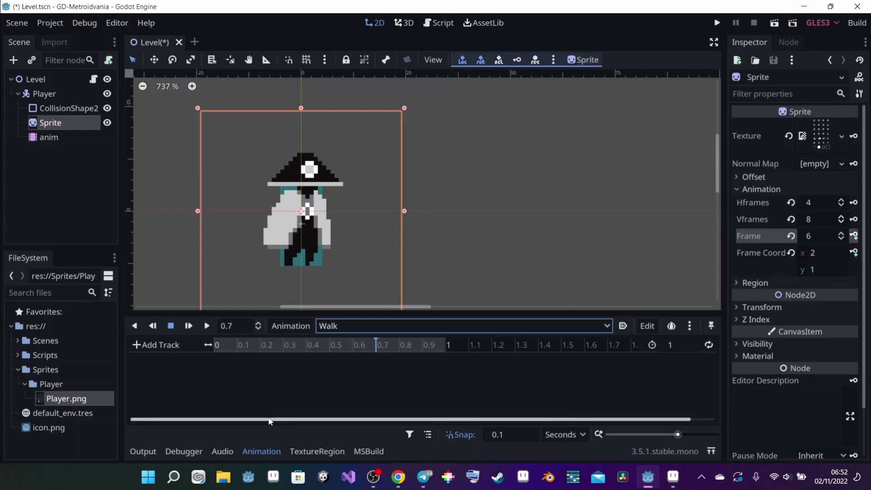
click(217, 342)
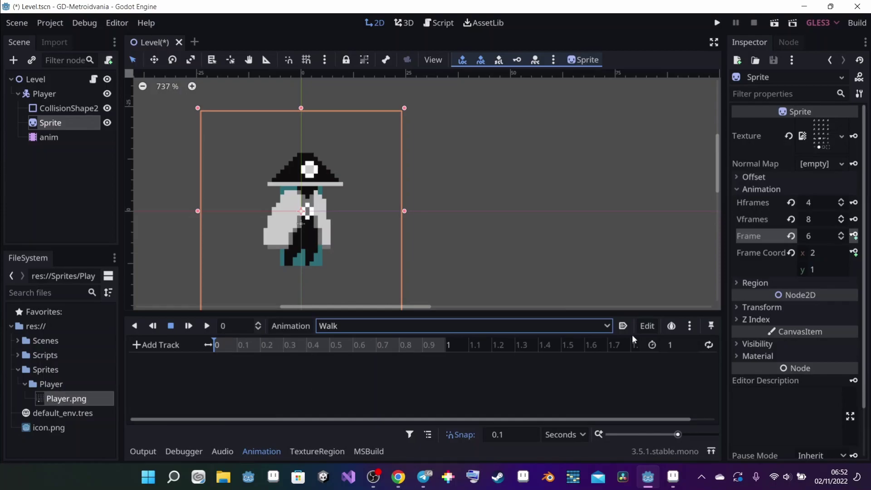
click(840, 234)
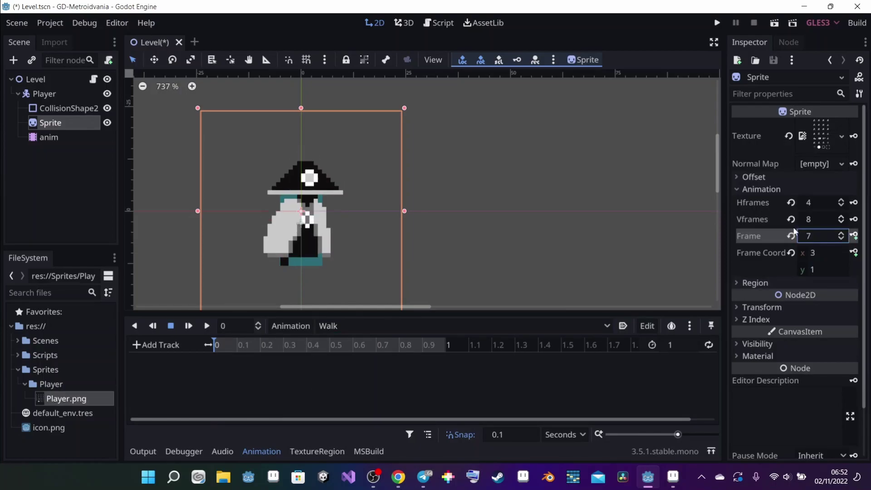
click(853, 235)
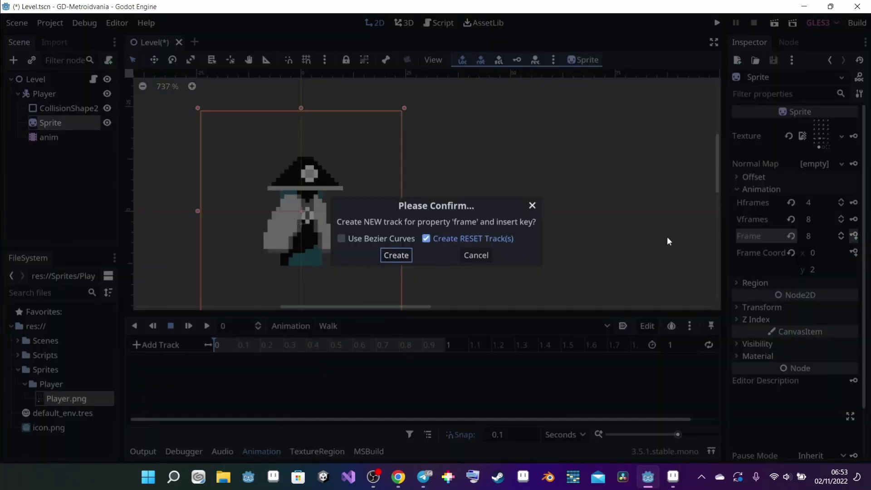
click(395, 255)
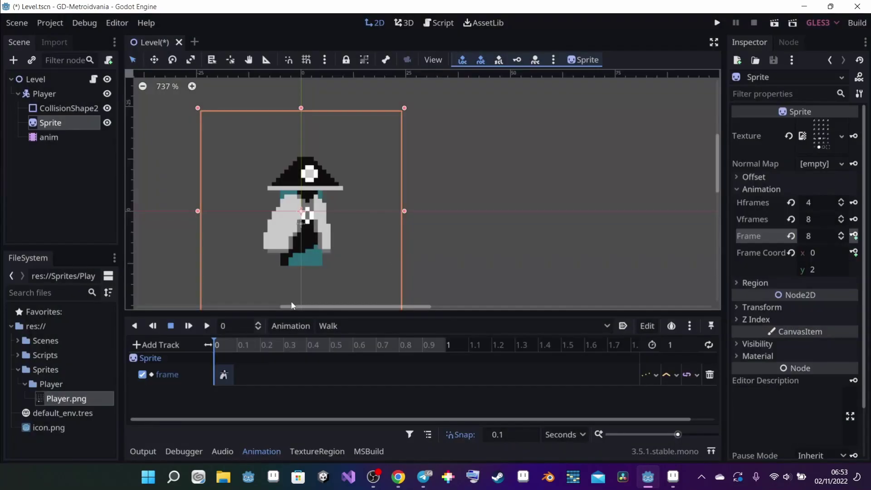
Add Walk frame keys every 0.1 s from 0.1 through 0.8 seconds
click(234, 343)
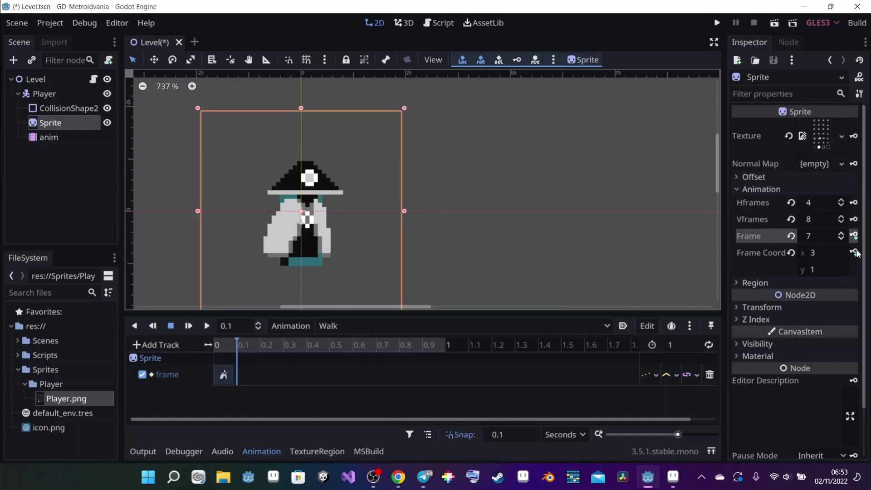
click(840, 233)
click(840, 234)
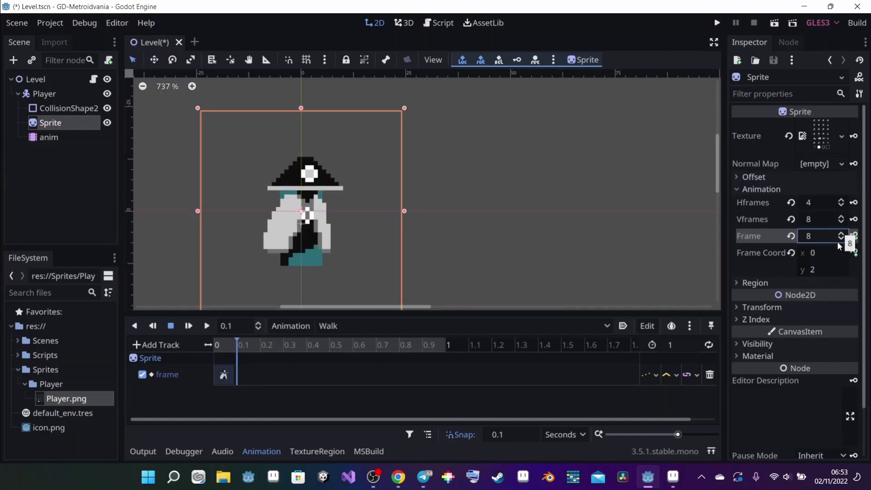
click(855, 236)
click(854, 236)
click(854, 235)
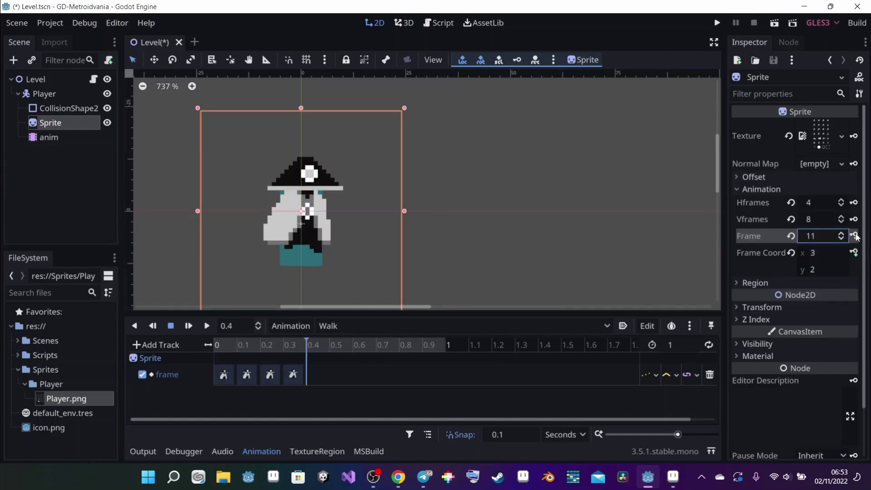
click(854, 236)
click(854, 235)
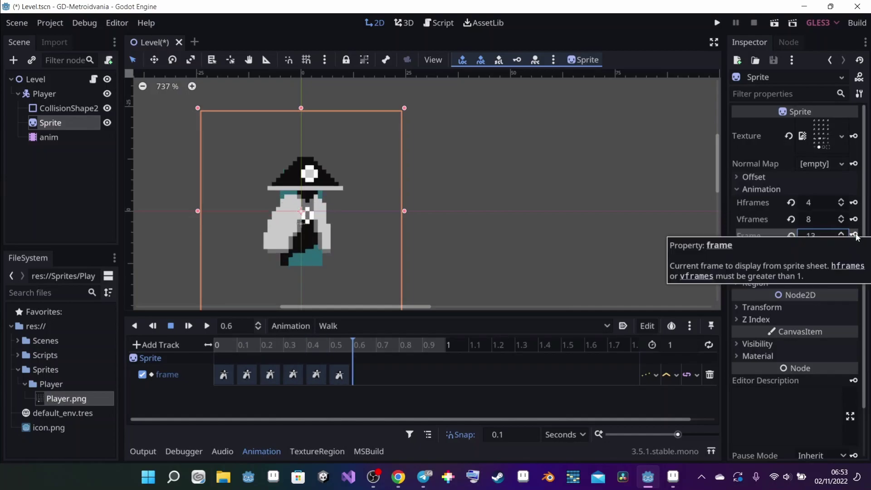
click(854, 236)
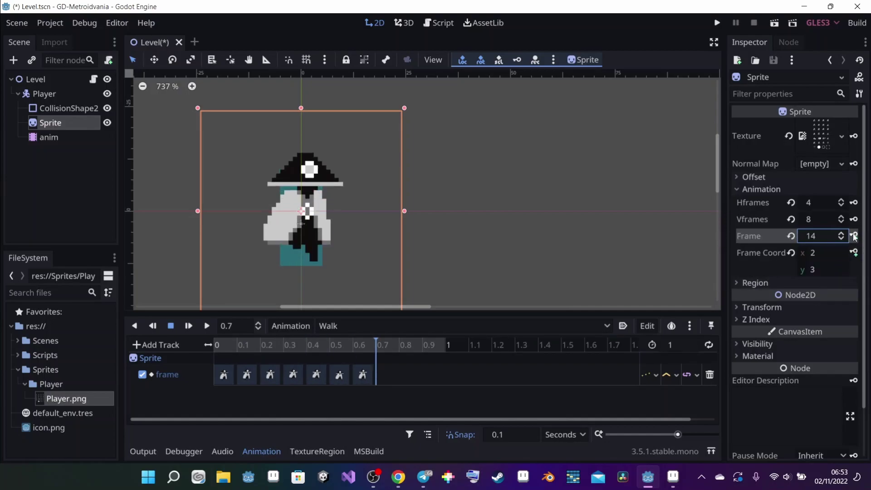
click(854, 236)
click(854, 235)
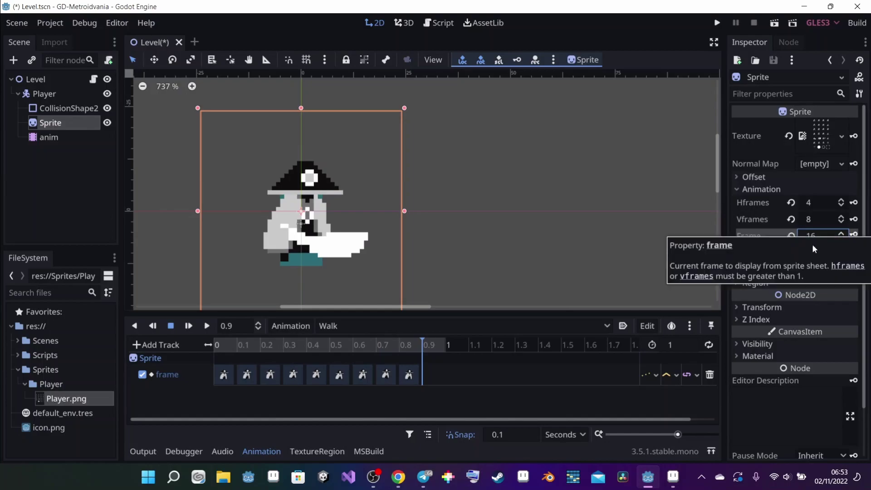
Delete the extra Walk keys at 0.6, 0.7 and 0.8 seconds
mouse_move(363, 346)
mouse_down()
mouse_move(328, 347)
mouse_move(355, 343)
mouse_up()
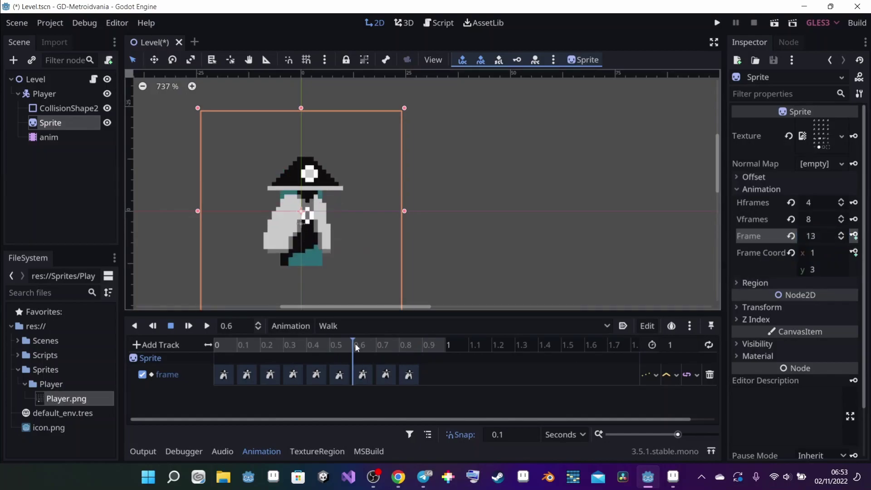
click(362, 376)
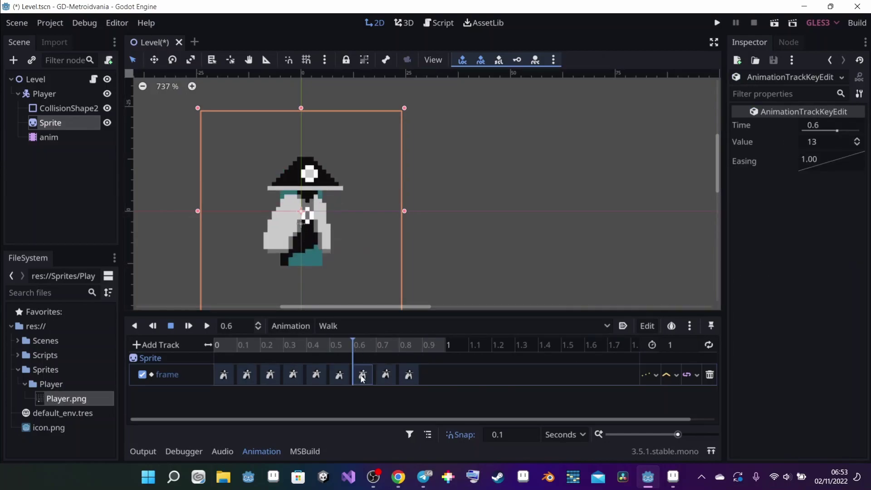
key(Delete)
click(390, 373)
key(Delete)
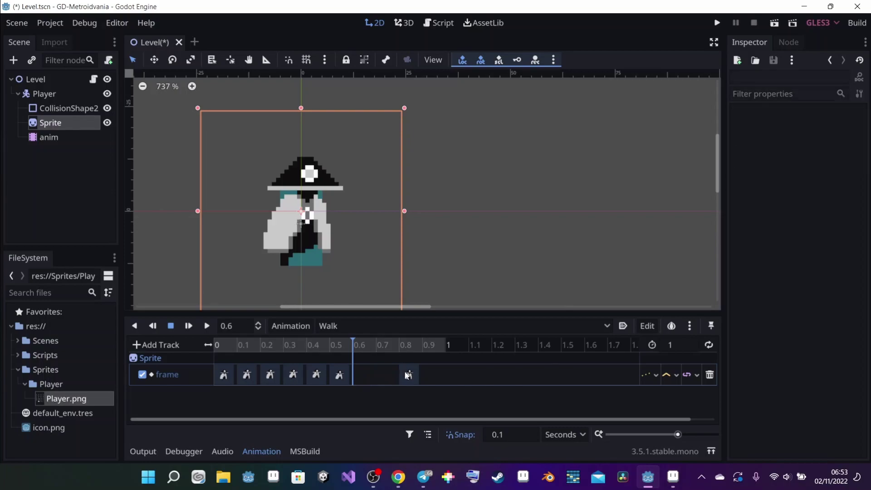
click(408, 375)
key(Delete)
Set the Walk length to 0.6 seconds, enable looping, and preview playback
click(685, 347)
key(BackSpace)
text(.6)
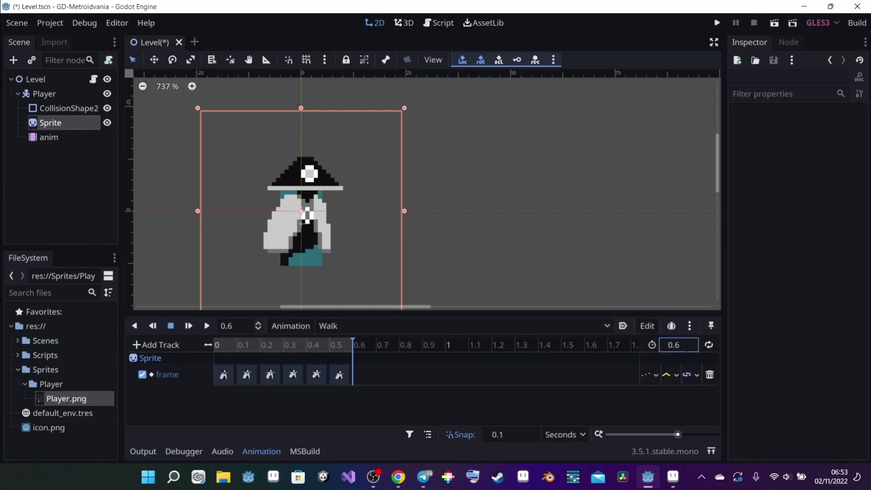
click(708, 345)
click(209, 326)
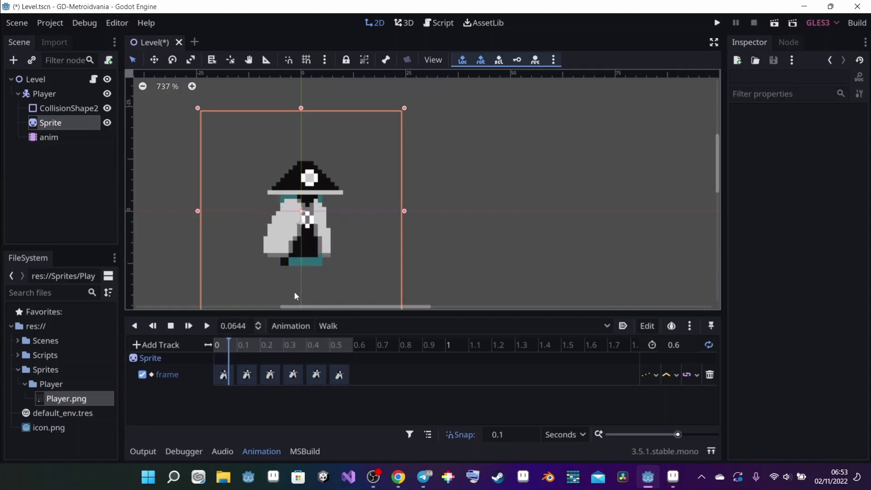
scroll(294, 291, down, 2)
scroll(297, 290, up, 2)
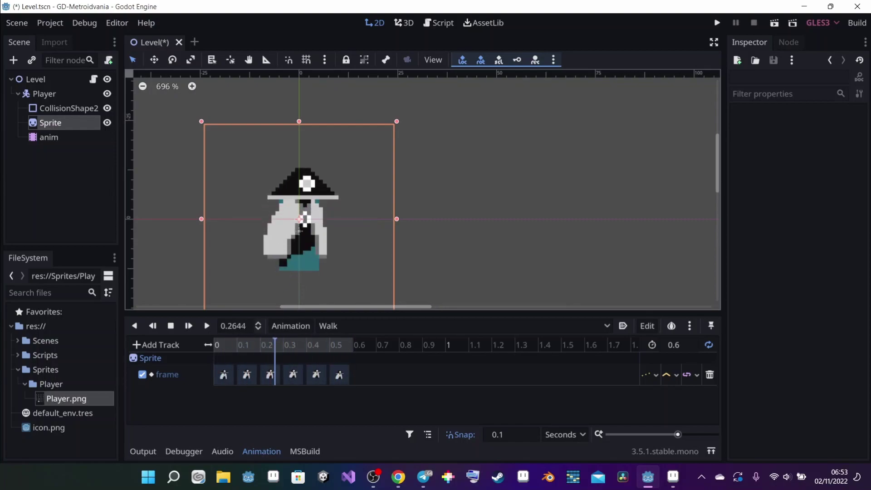
click(171, 326)
click(44, 93)
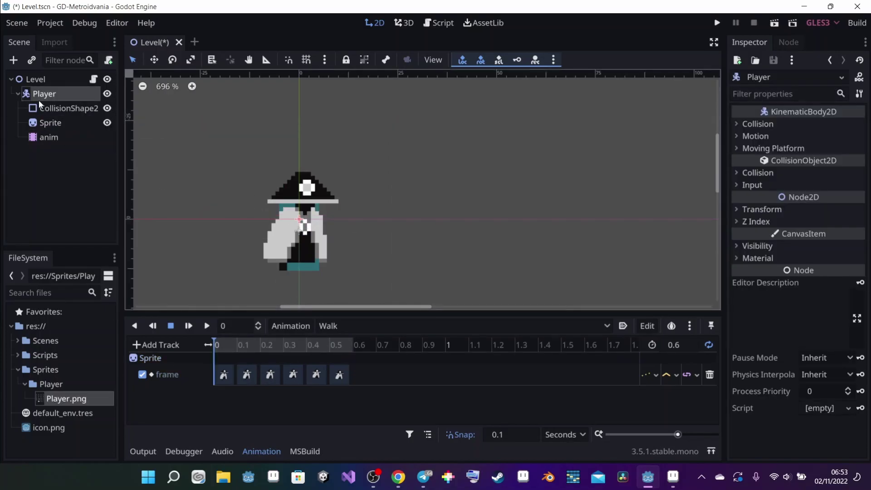
Attach a new C# script Player.cs, saved in res://Scripts, to the Player node
click(25, 96)
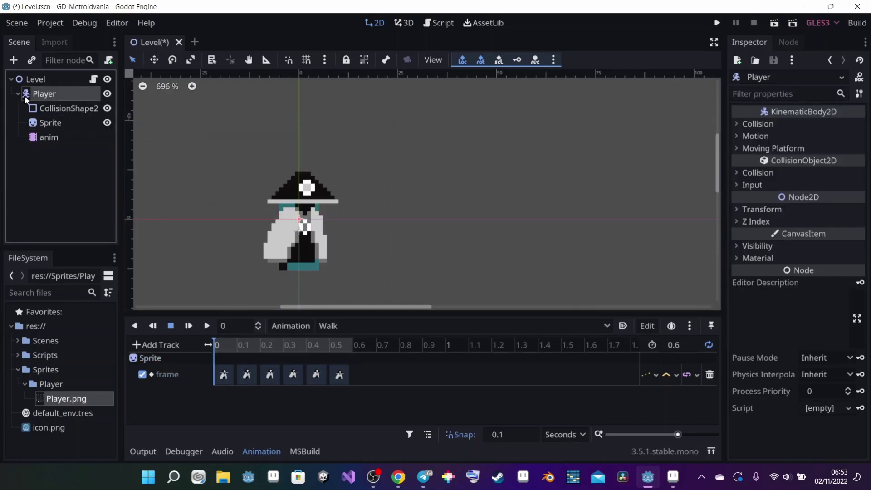
click(108, 61)
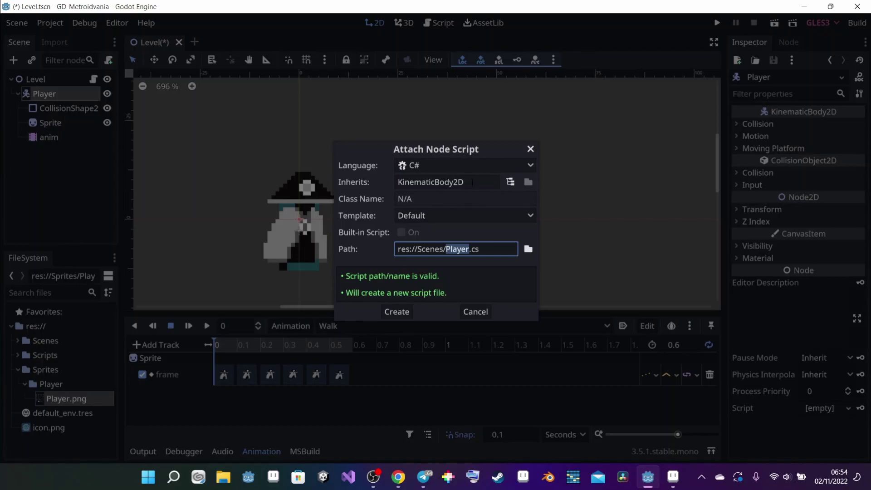
click(528, 251)
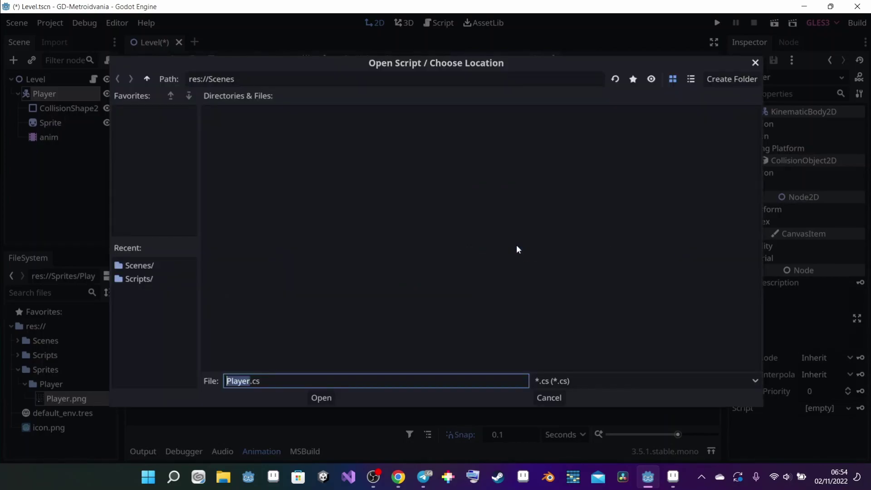
click(144, 80)
click(407, 123)
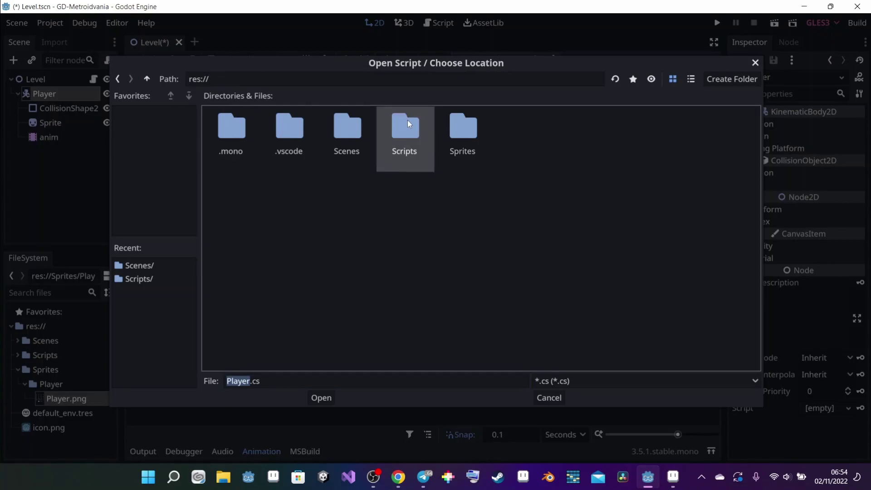
double_click(407, 120)
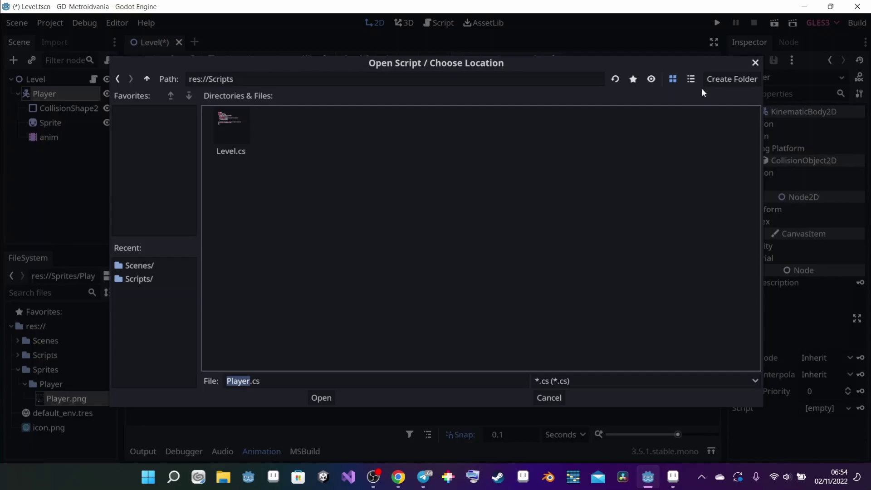
click(329, 398)
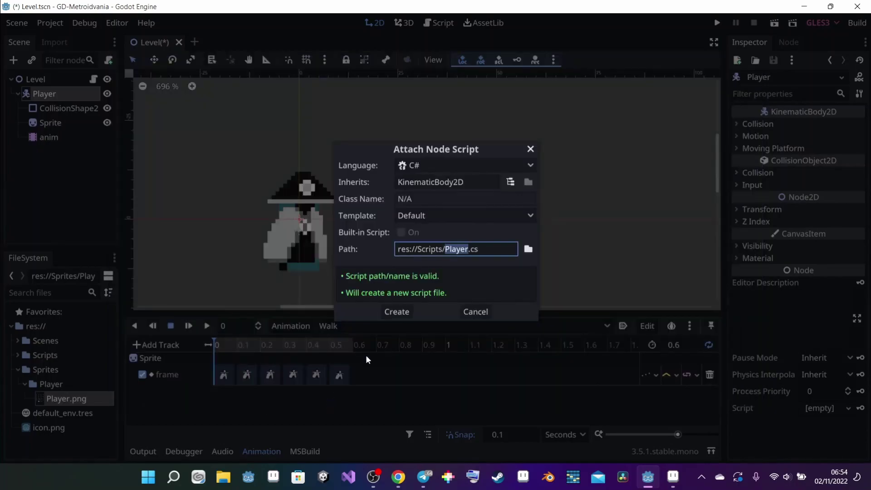
click(405, 312)
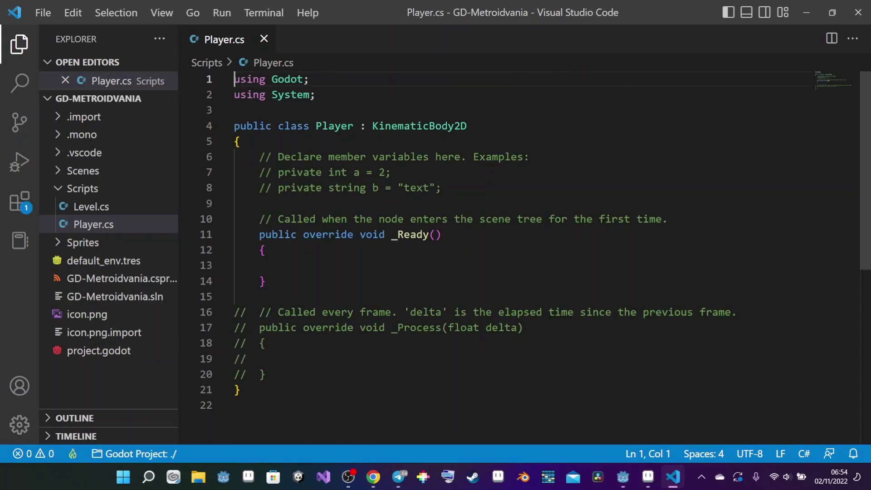
Delete the example member-variable comments in Player.cs, leaving an empty indented line
drag(460, 196, 193, 162)
key(BackSpace)
key(BackSpace)
key(Return)
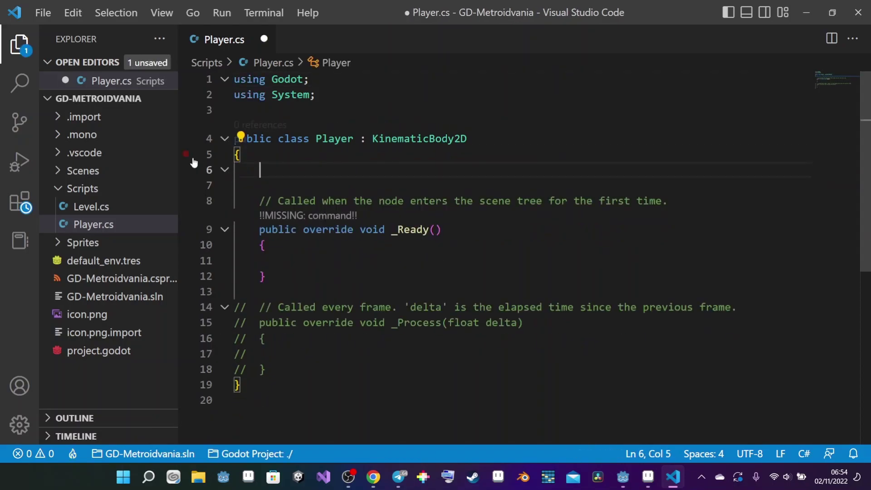